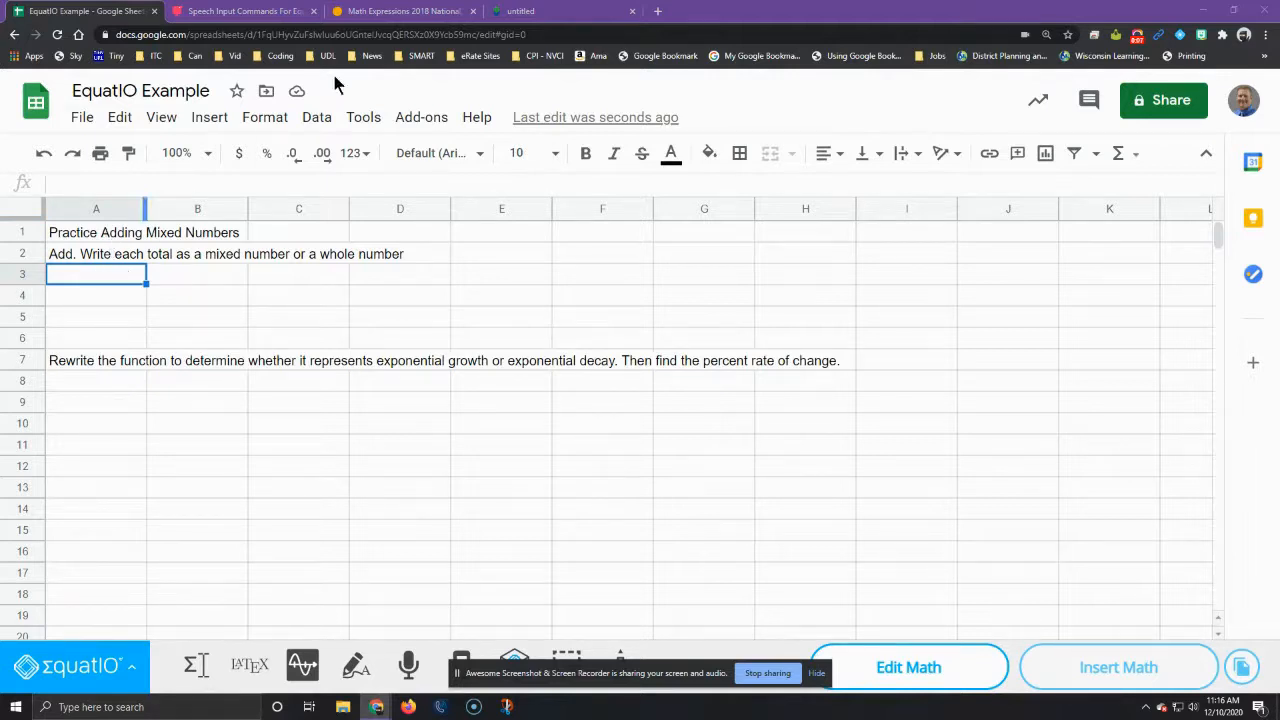
Step: Examine the mixed-number practice page and the exponential functions PDF's practice problems, dismissing the captured equation overlay on the PDF
{"action": "left_click", "coordinate": [421, 14]}
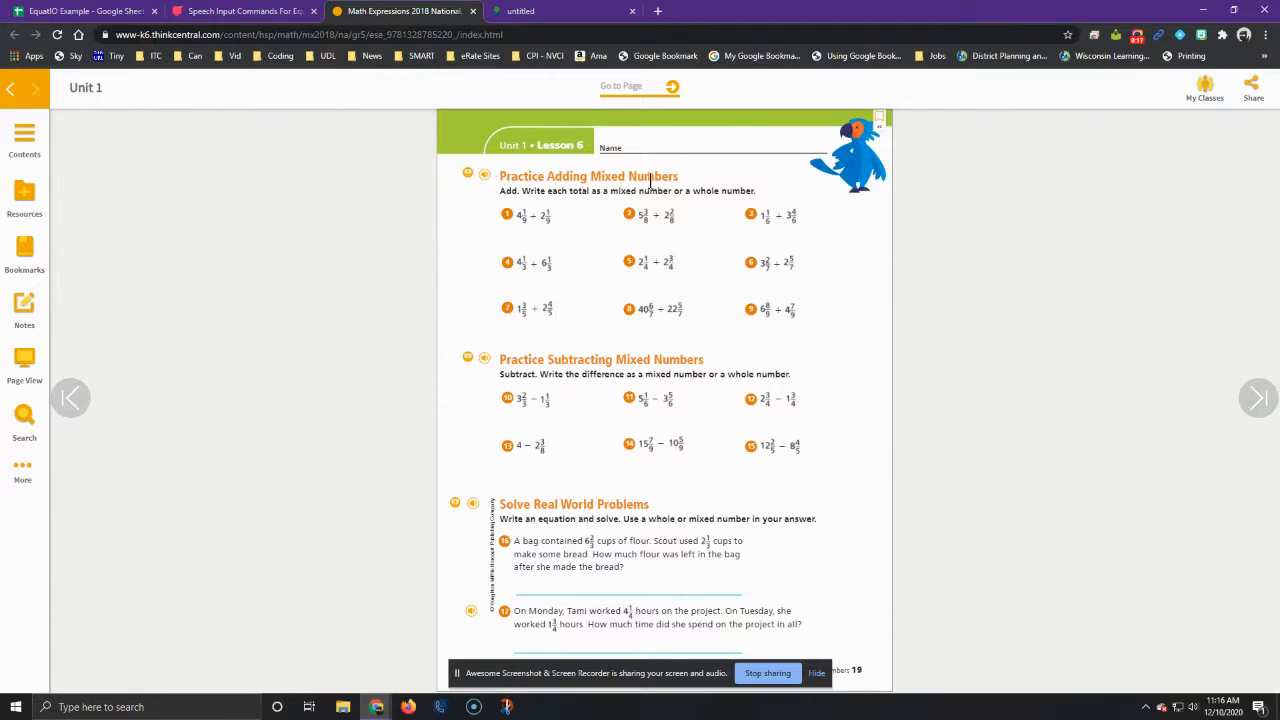
{"action": "left_click", "coordinate": [250, 11]}
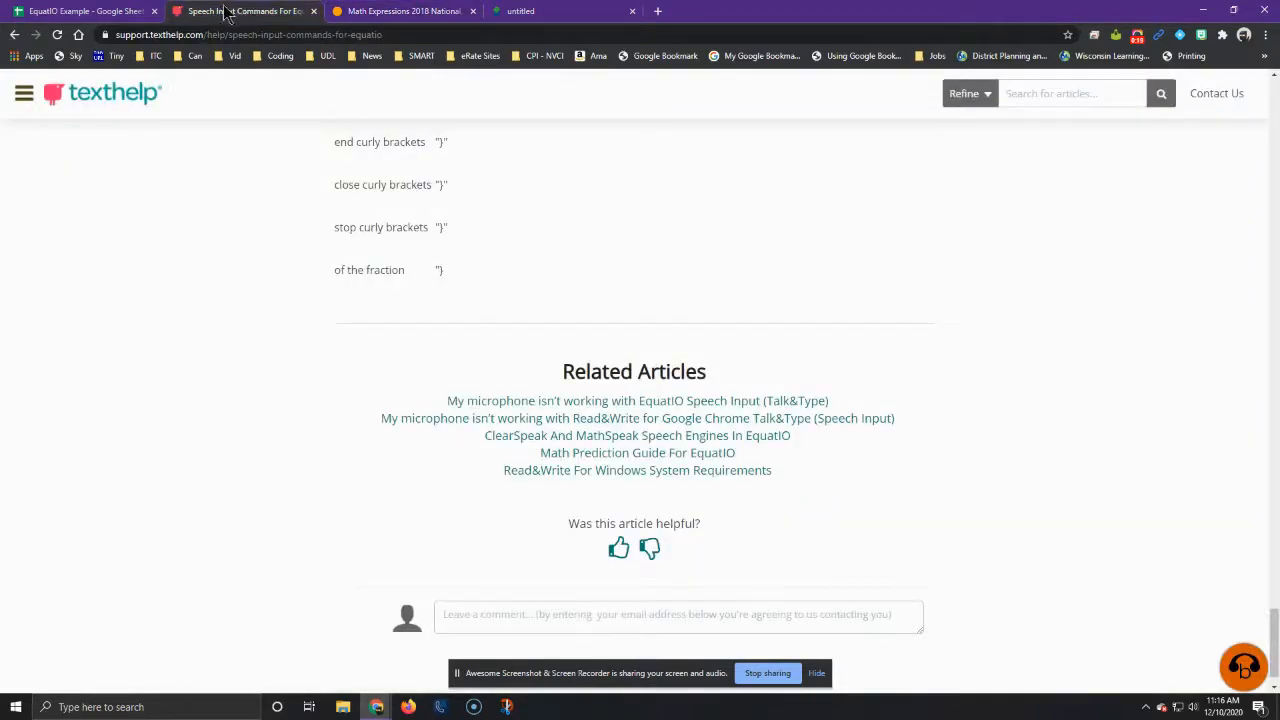
{"action": "left_click", "coordinate": [118, 11]}
{"action": "left_click", "coordinate": [525, 11]}
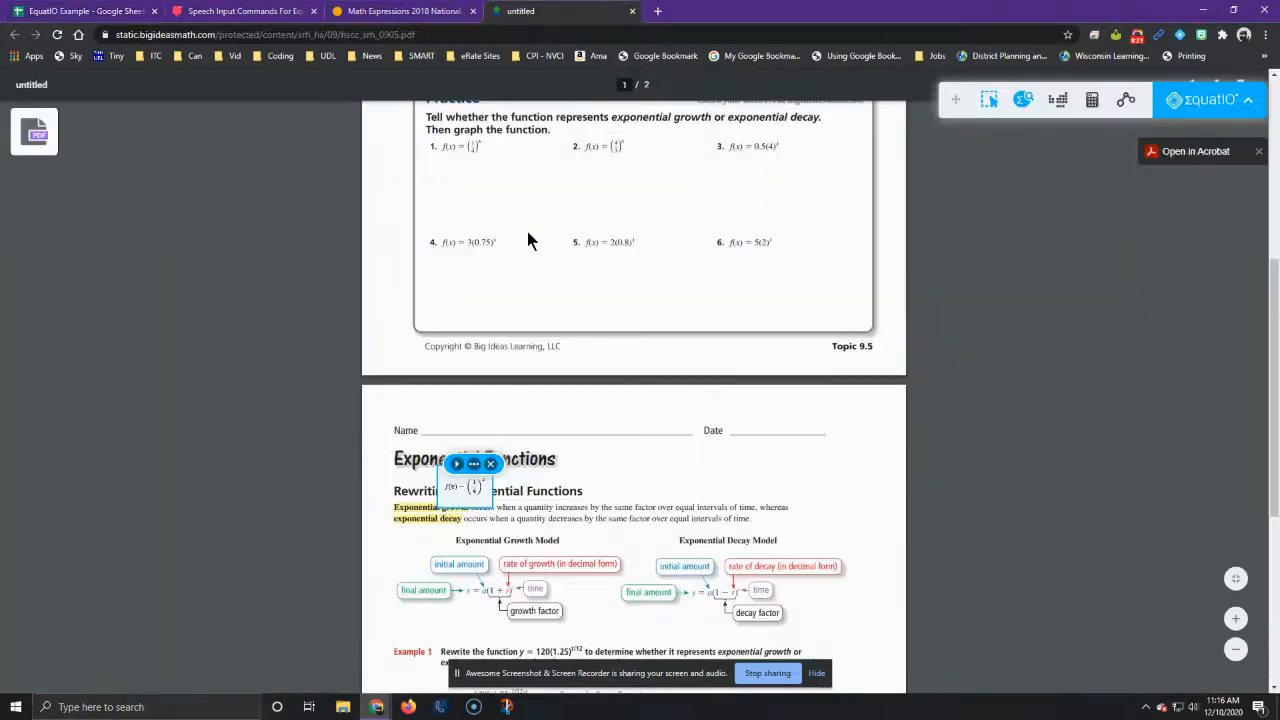
{"action": "scroll", "coordinate": [284, 408], "scroll_direction": "down", "scroll_amount": 4}
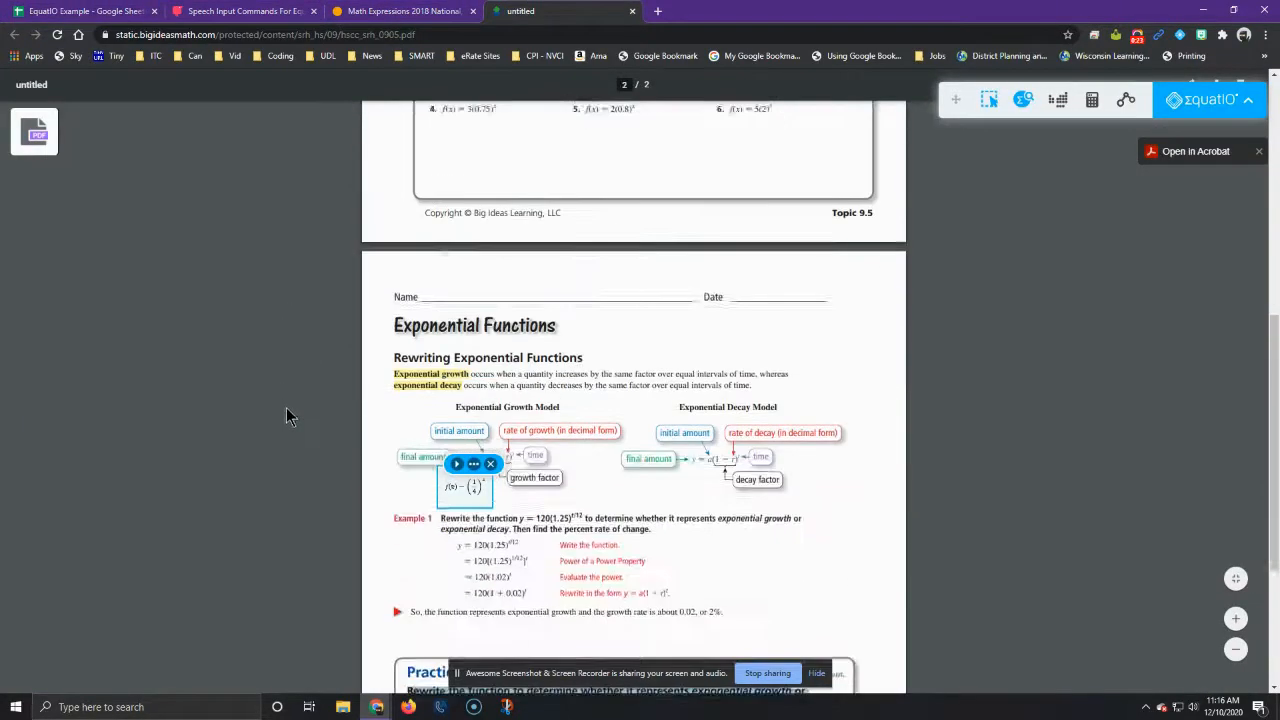
{"action": "left_click", "coordinate": [347, 438]}
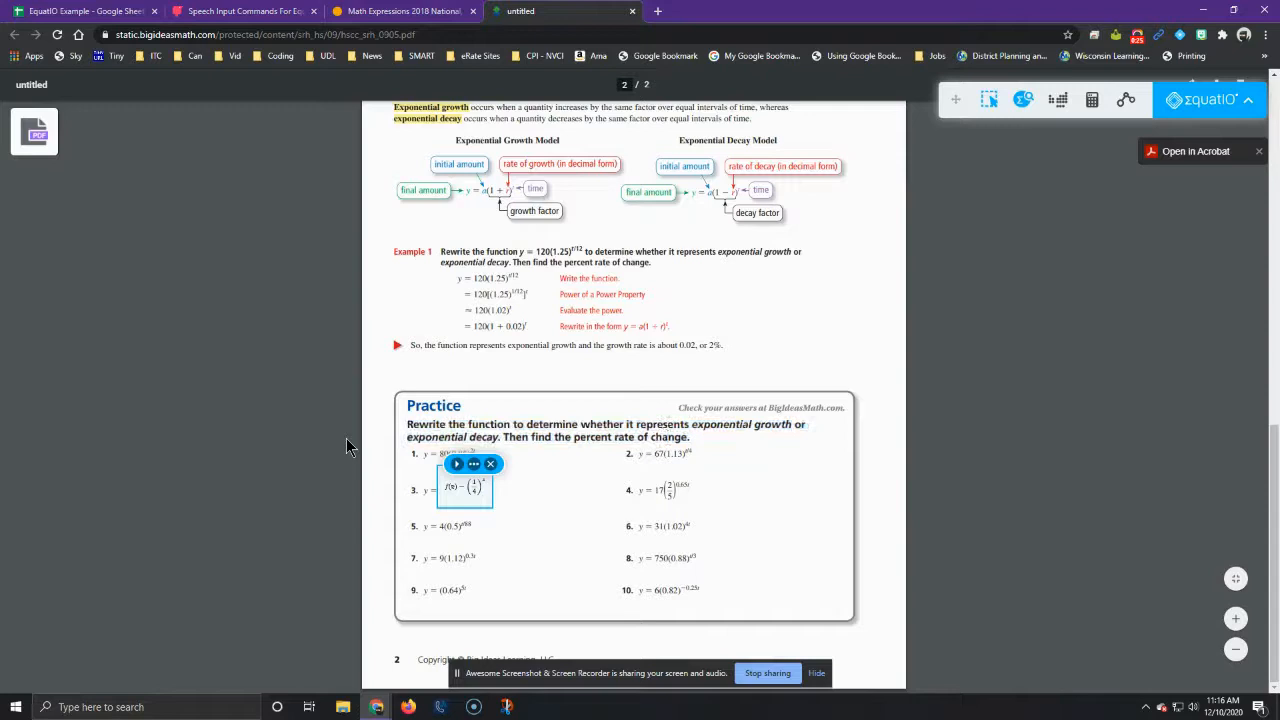
{"action": "left_click", "coordinate": [490, 463]}
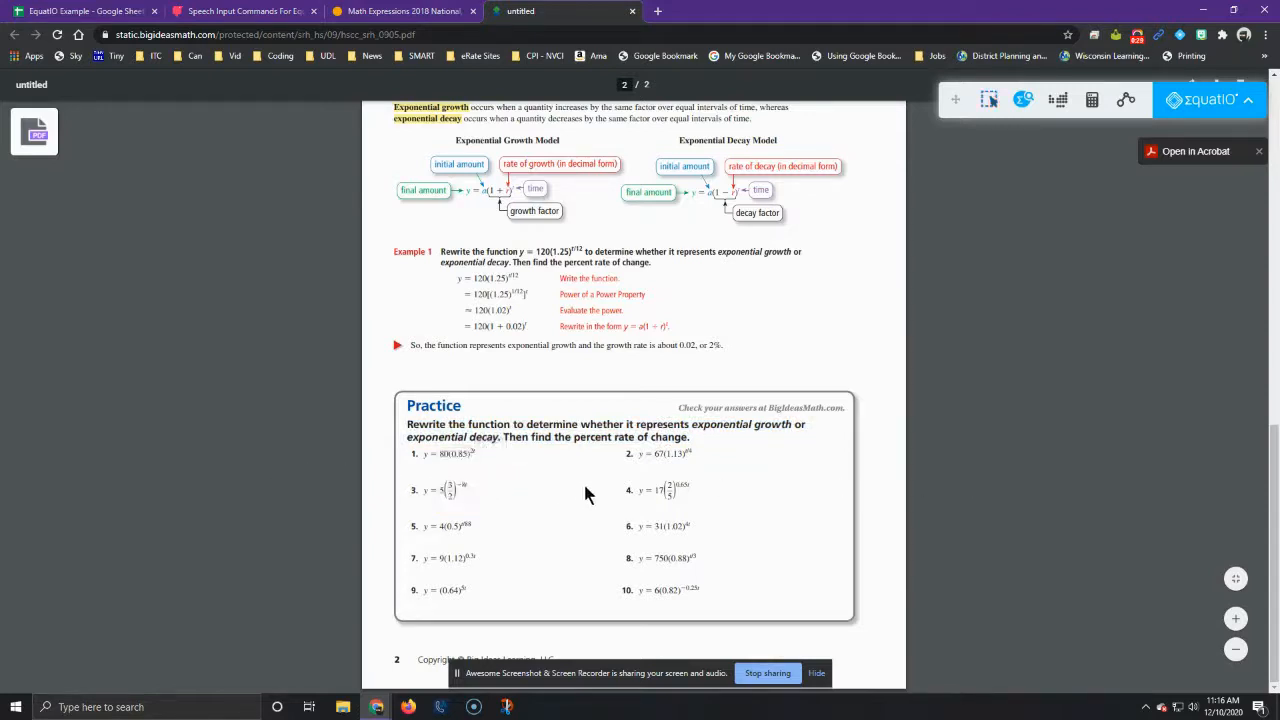
{"action": "left_click", "coordinate": [75, 11]}
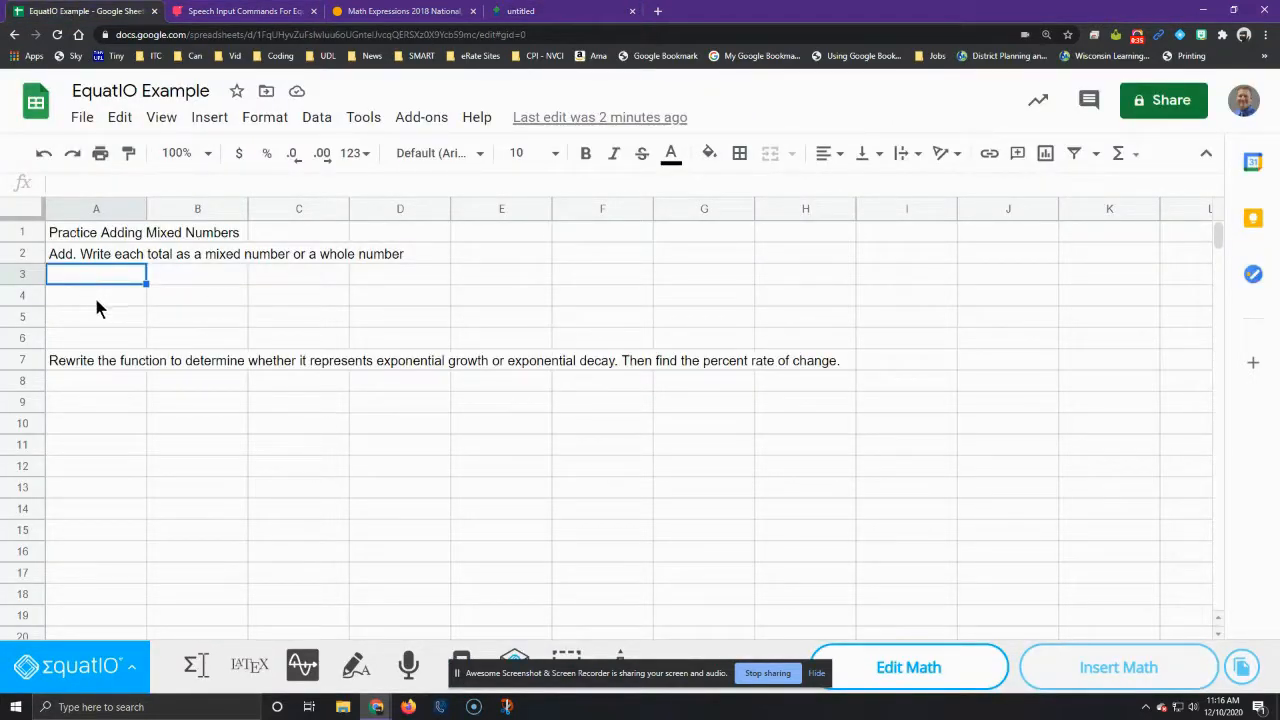
Step: Examine the Texthelp article on EquatIO speech input commands, from the command list back to the introduction
{"action": "left_click", "coordinate": [245, 11]}
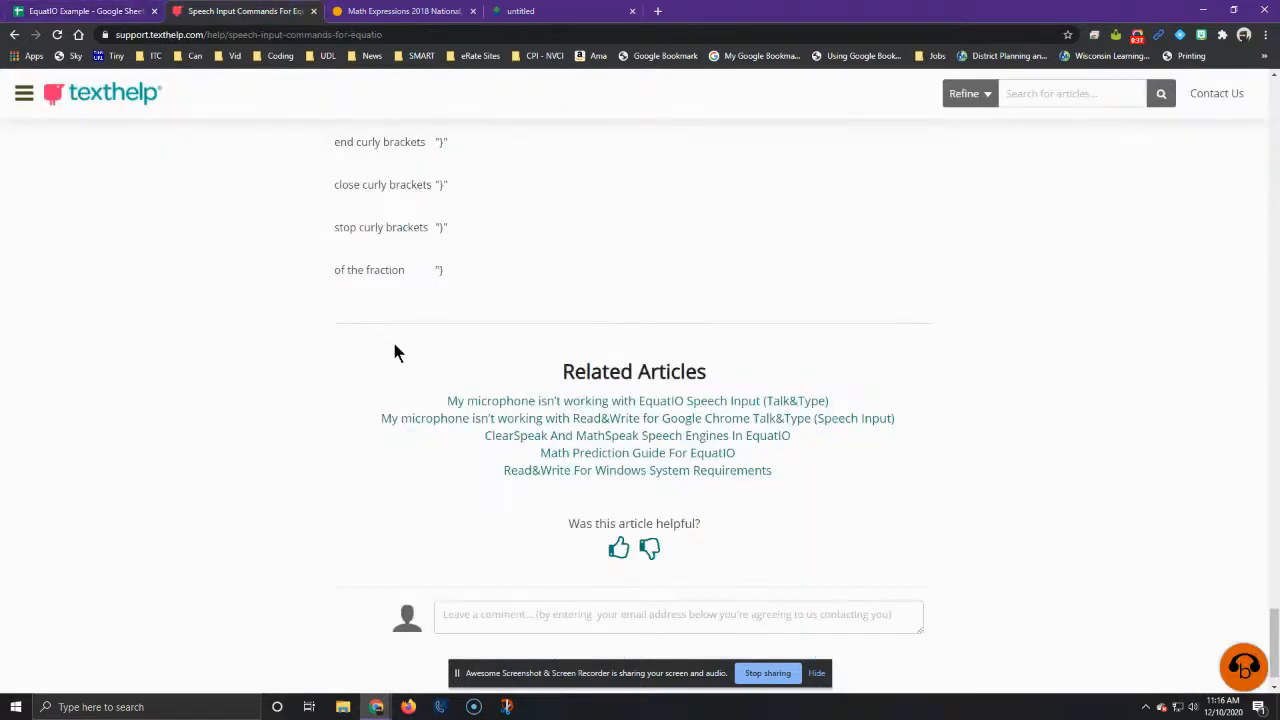
{"action": "scroll", "coordinate": [395, 352], "scroll_direction": "up", "scroll_amount": 15}
{"action": "scroll", "coordinate": [403, 360], "scroll_direction": "up", "scroll_amount": 15}
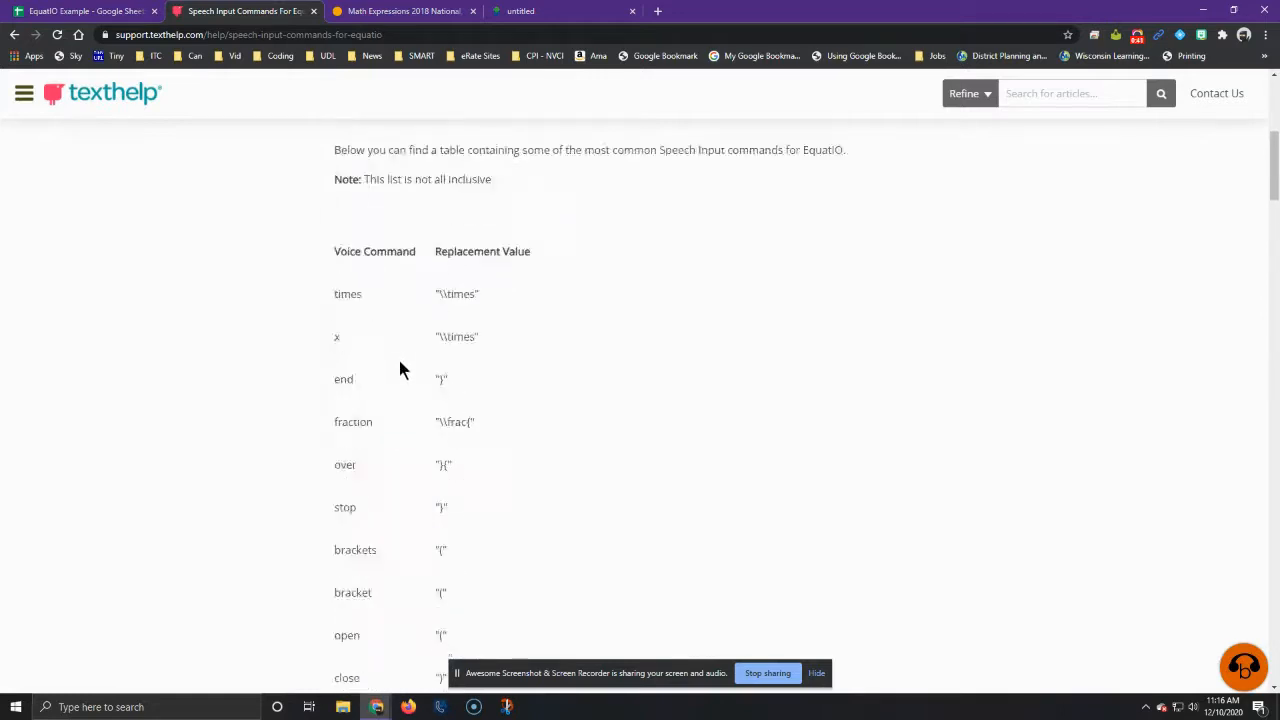
{"action": "scroll", "coordinate": [400, 362], "scroll_direction": "up", "scroll_amount": 5}
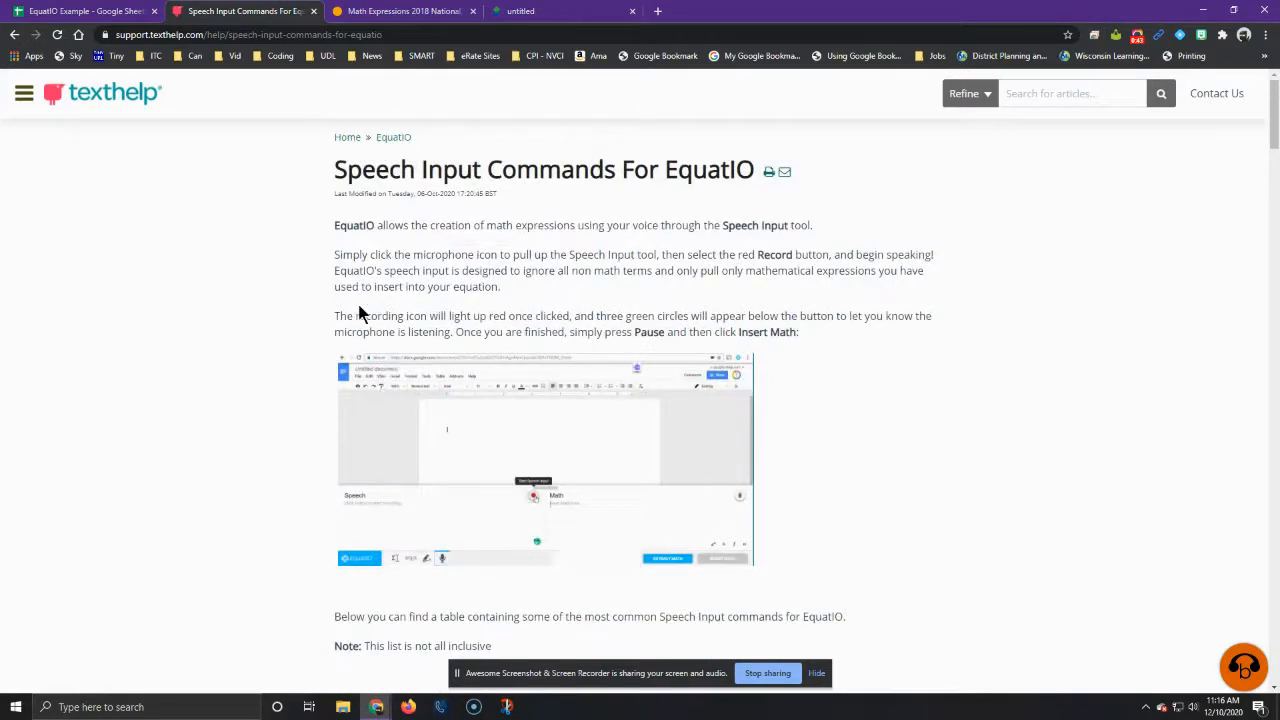
Step: Move the speech commands article behind the other open pages, return to the EquatIO Example spreadsheet, and close the Math Expressions page
{"action": "left_click_drag", "start_coordinate": [237, 17], "coordinate": [594, 12]}
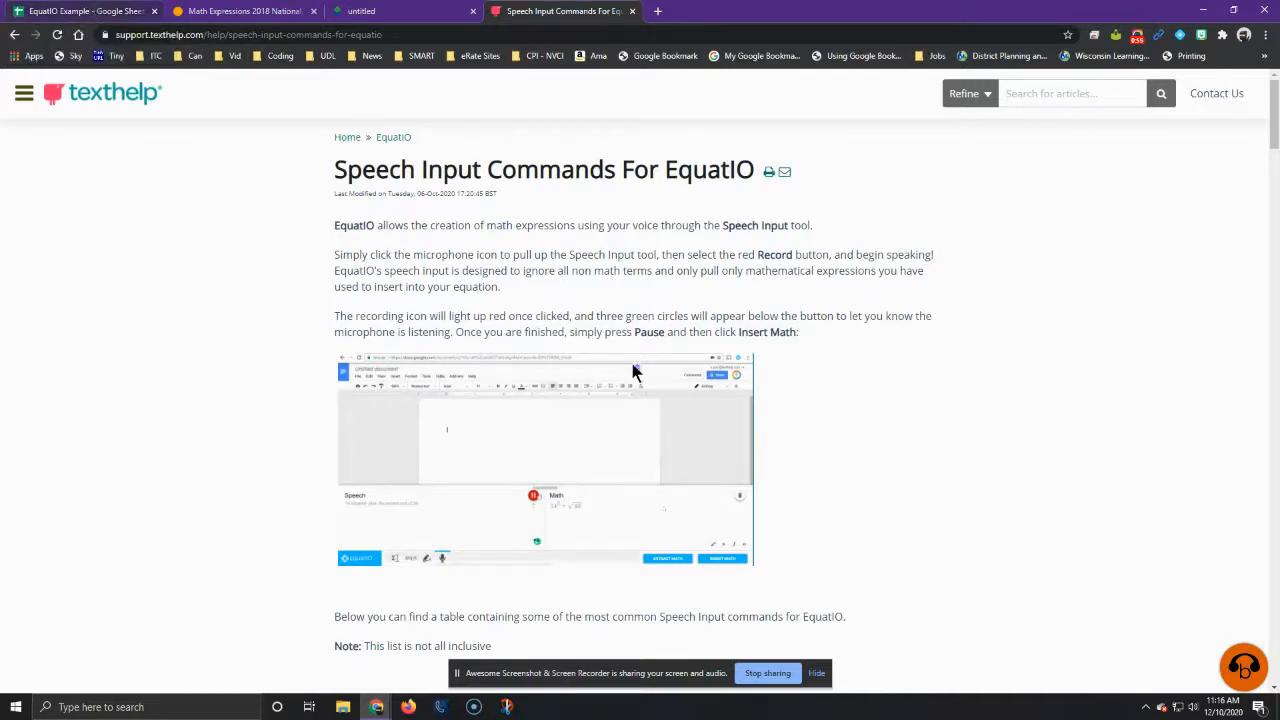
{"action": "left_click", "coordinate": [95, 11]}
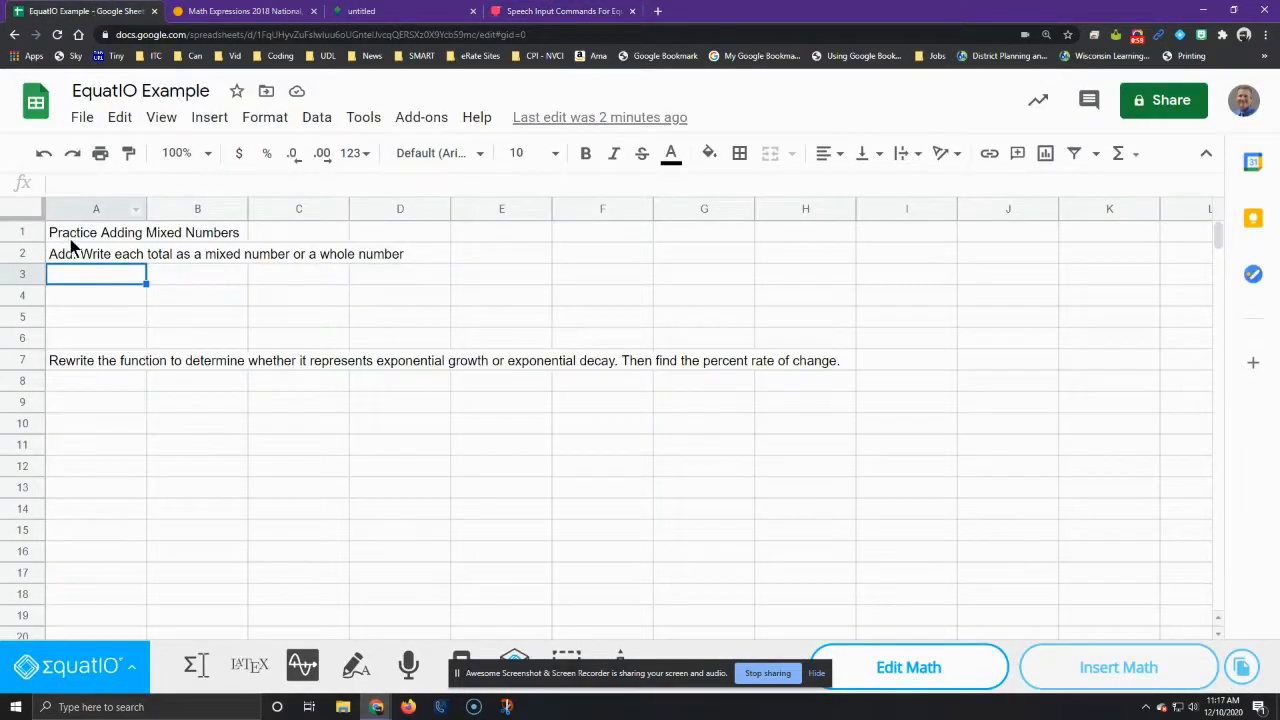
{"action": "middle_click", "coordinate": [247, 12]}
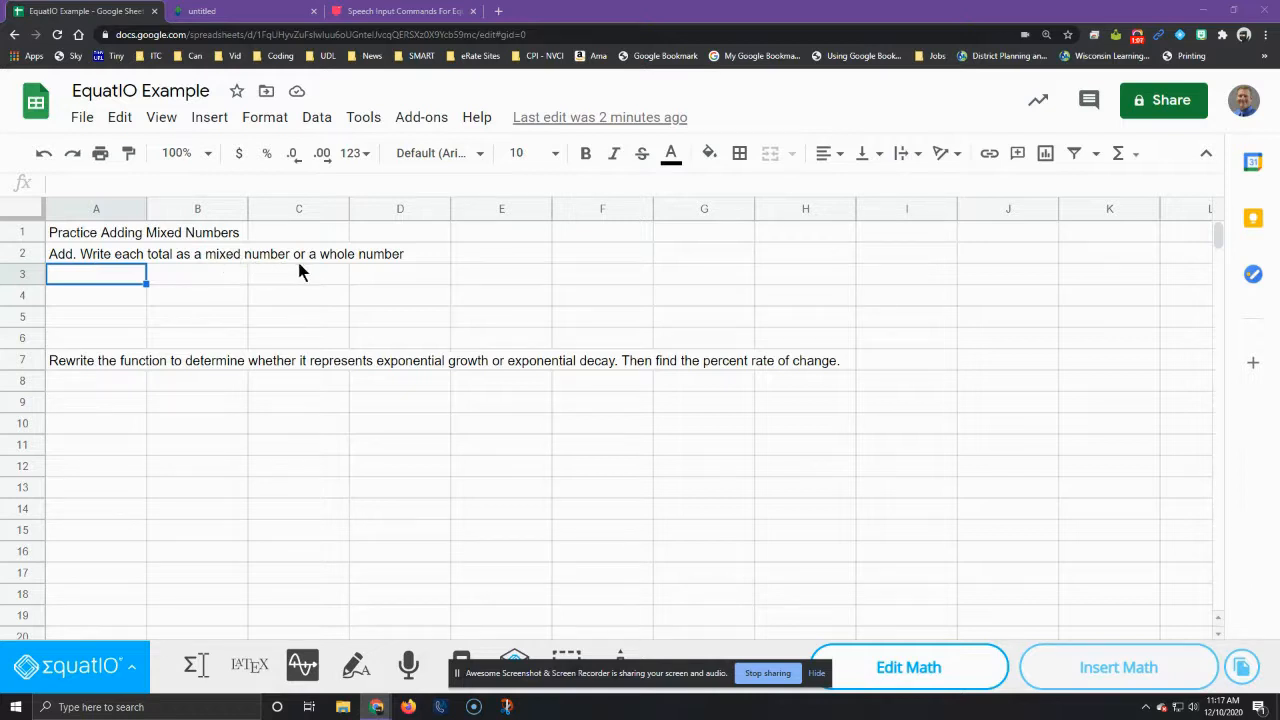
Step: Turn the EquatIO toolbar off and back on, and open its Speech Input tool
{"action": "left_click", "coordinate": [1180, 36]}
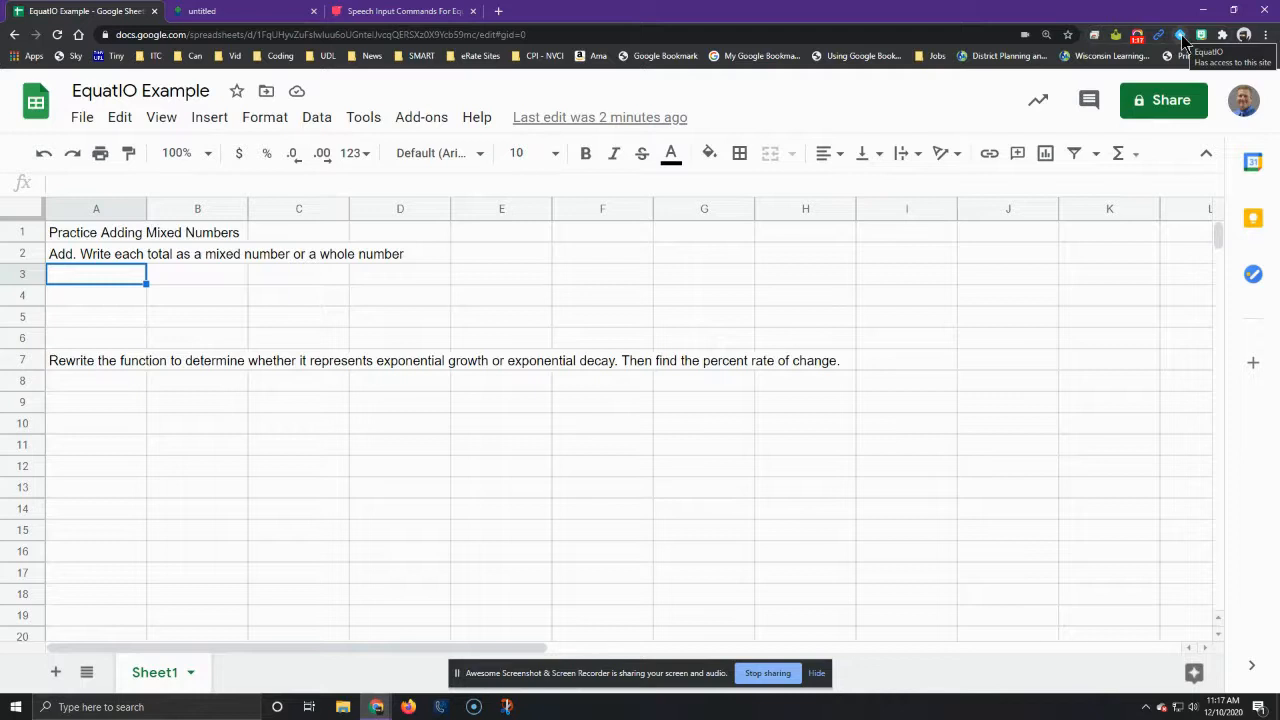
{"action": "left_click", "coordinate": [1181, 37]}
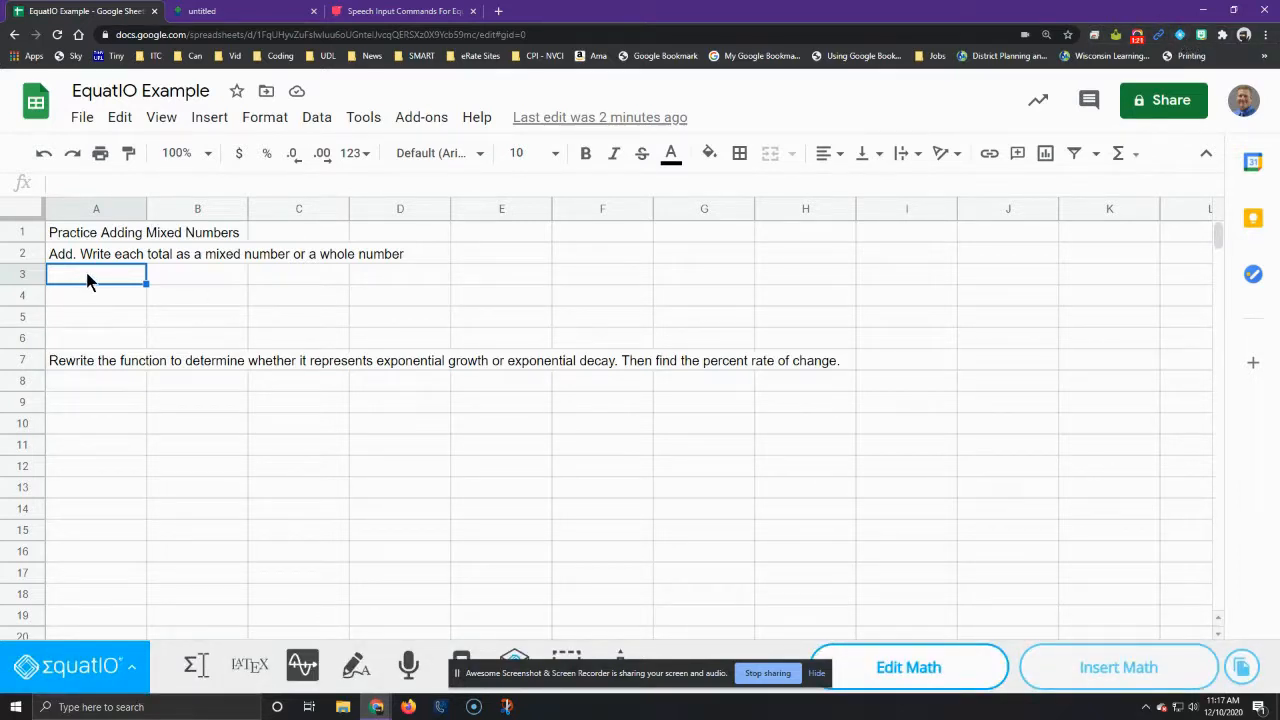
{"action": "left_click", "coordinate": [409, 667]}
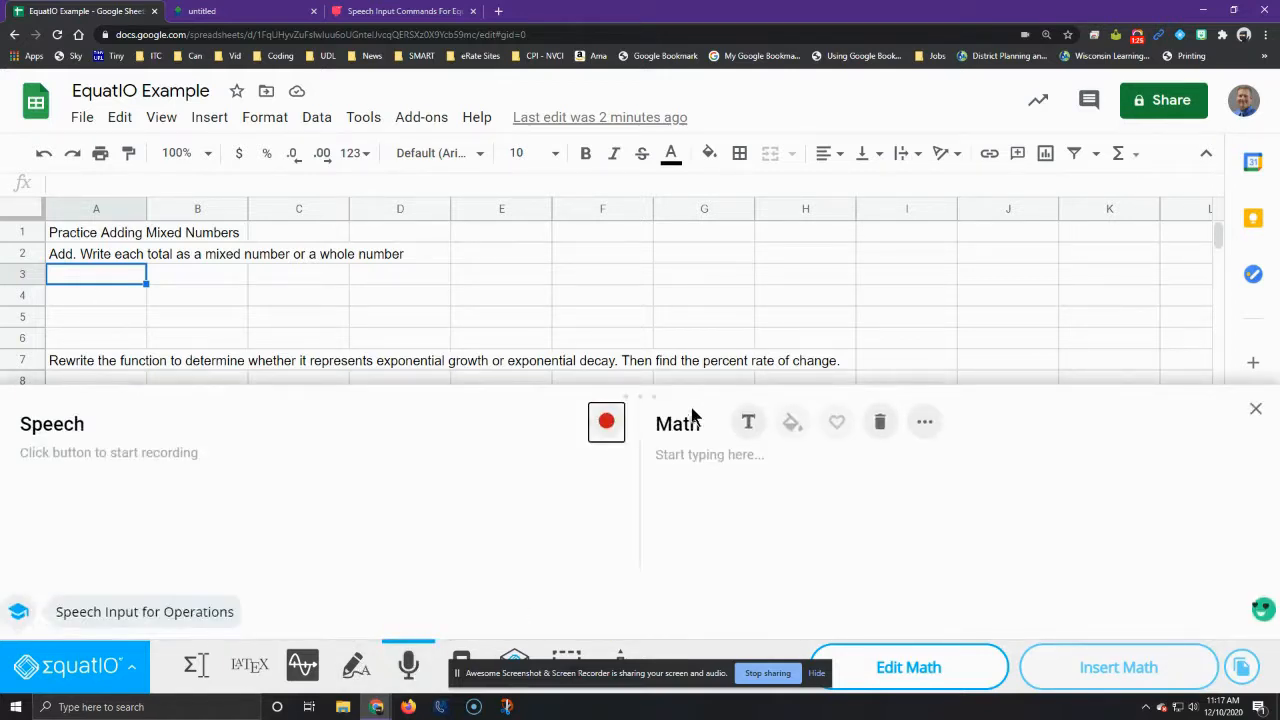
Step: Dictate the mixed-number sum 5 3/8 + 2 2/8, clearing any faulty dictation first, and insert it into cell A3
{"action": "left_click", "coordinate": [605, 424]}
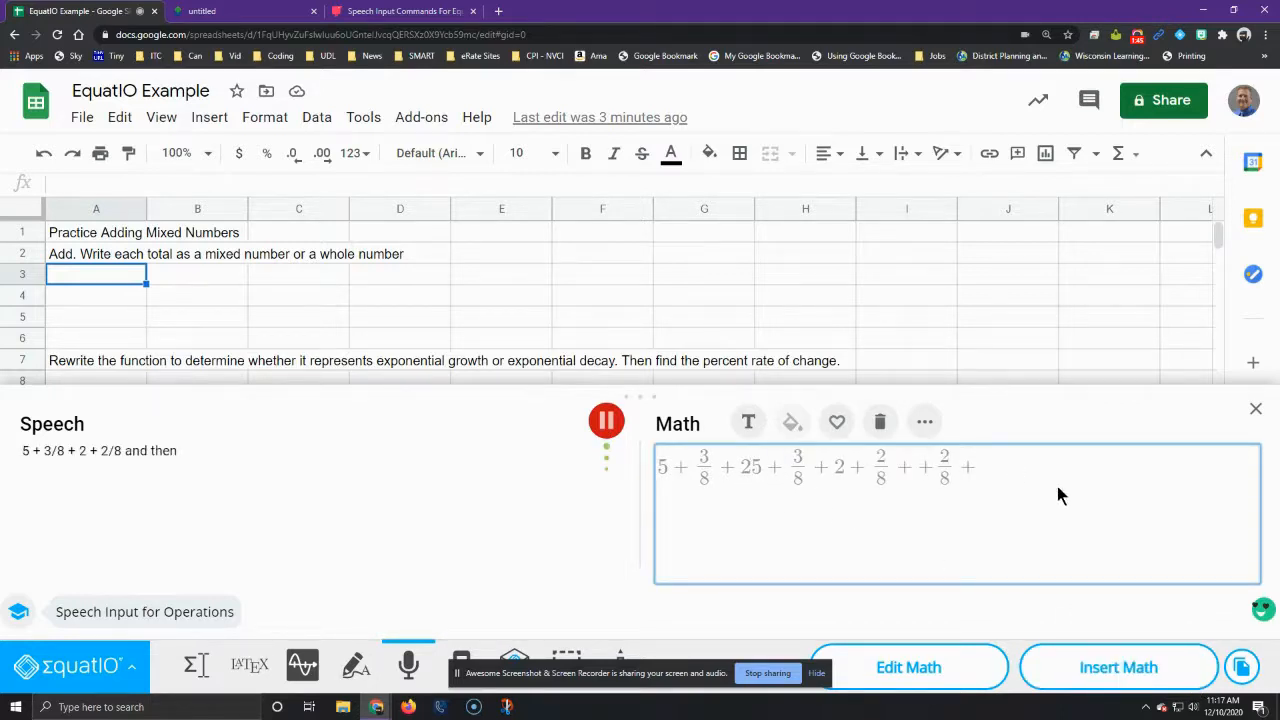
{"action": "left_click", "coordinate": [880, 421]}
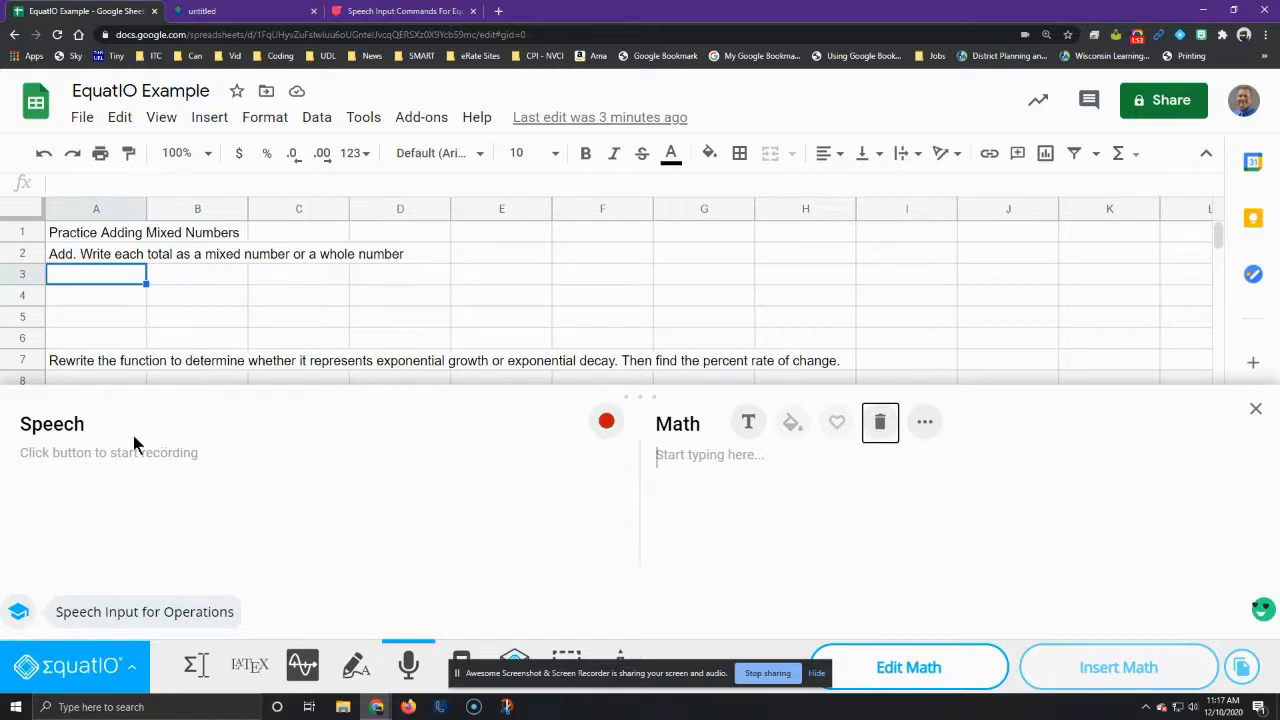
{"action": "left_click", "coordinate": [607, 423]}
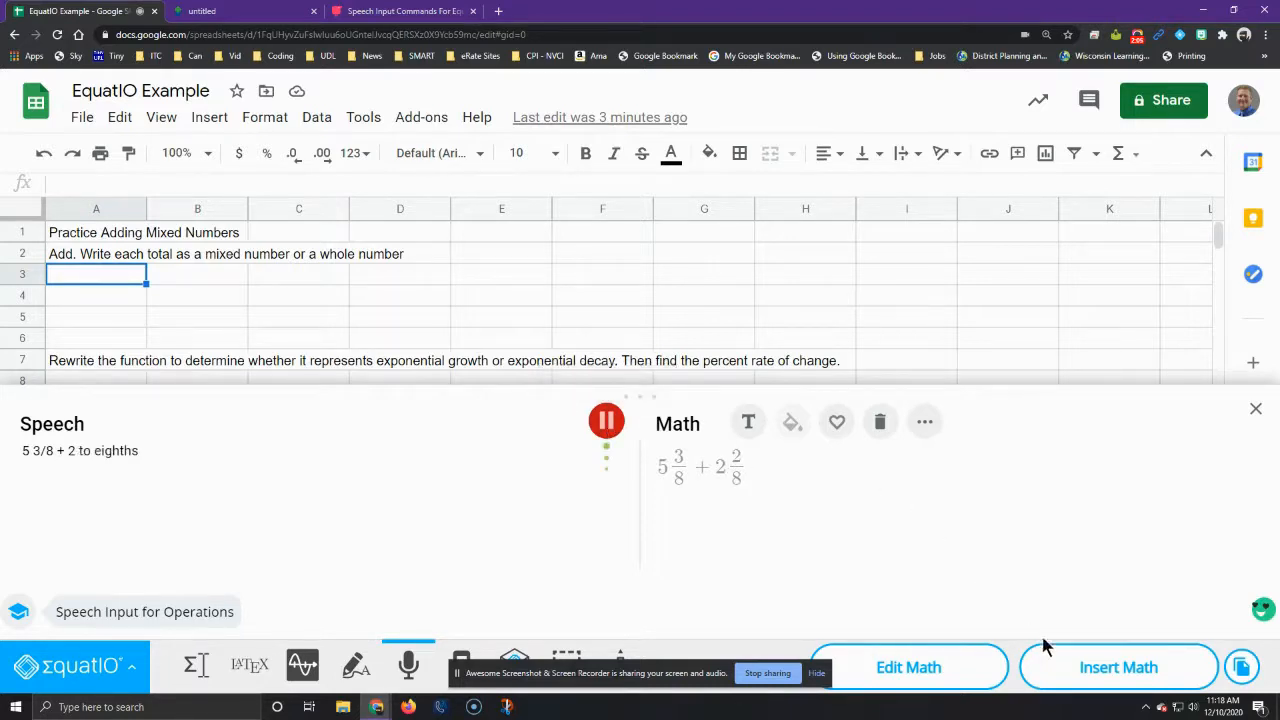
{"action": "left_click", "coordinate": [606, 424]}
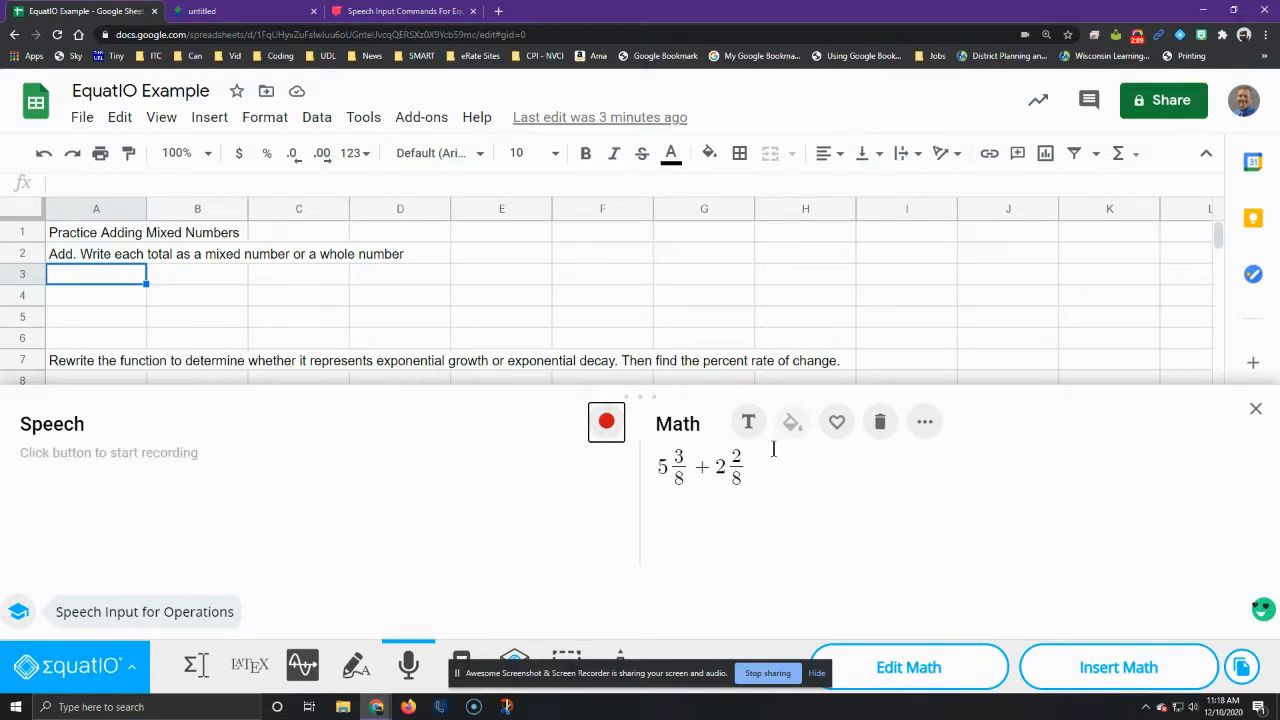
{"action": "left_click", "coordinate": [1103, 670]}
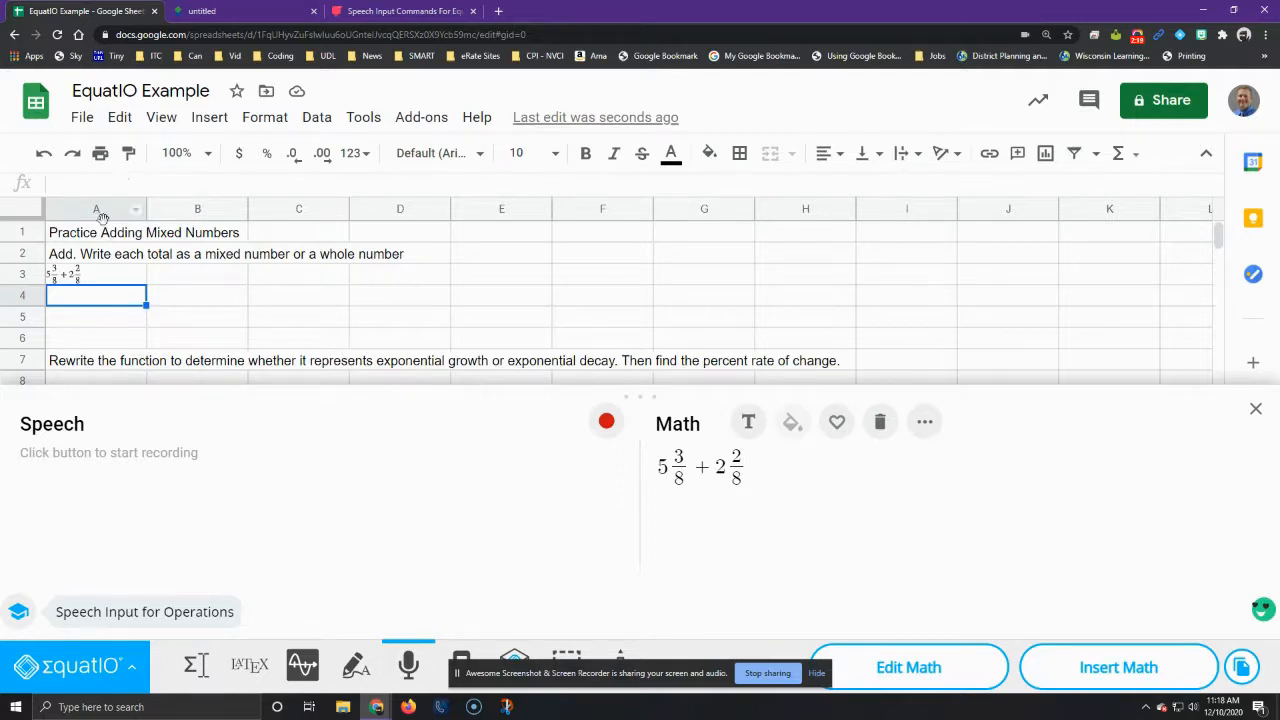
Step: Select cell A8, check the exponential functions practice problems in the PDF, close the PDF, and return to the spreadsheet
{"action": "scroll", "coordinate": [160, 265], "scroll_direction": "down", "scroll_amount": 1}
{"action": "scroll", "coordinate": [241, 305], "scroll_direction": "up", "scroll_amount": 1}
{"action": "scroll", "coordinate": [100, 285], "scroll_direction": "down", "scroll_amount": 1}
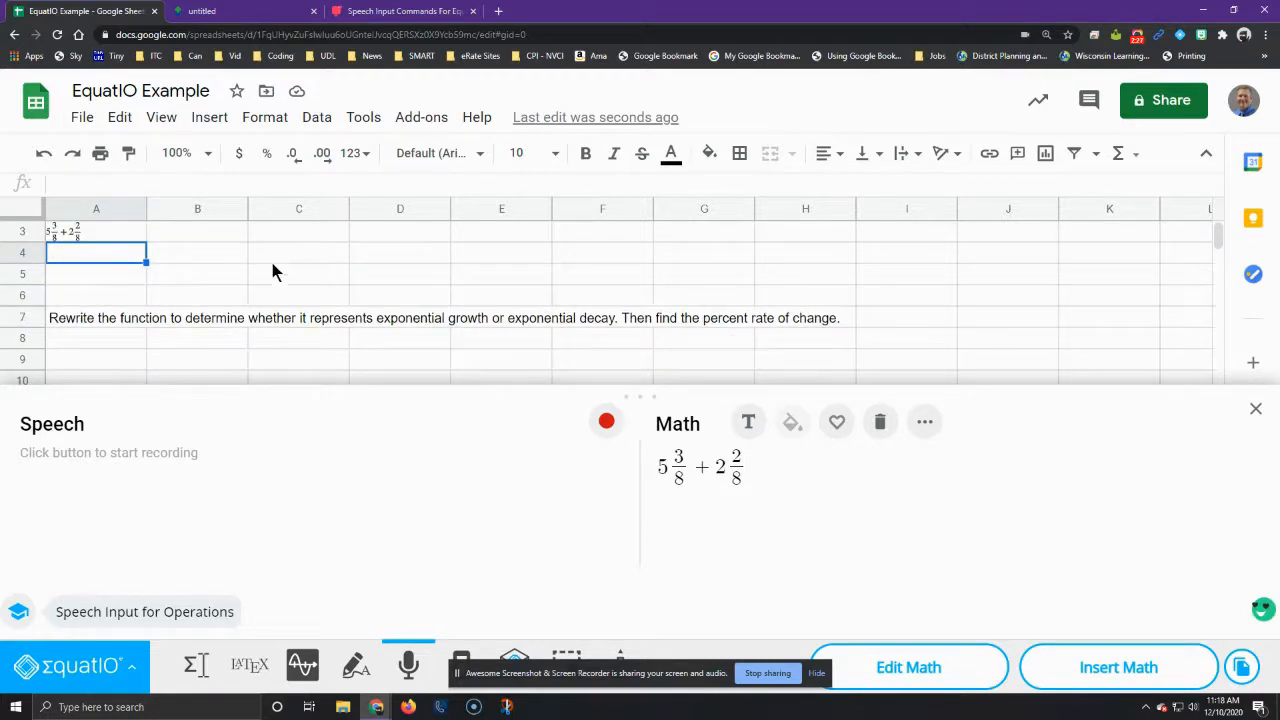
{"action": "left_click", "coordinate": [97, 343]}
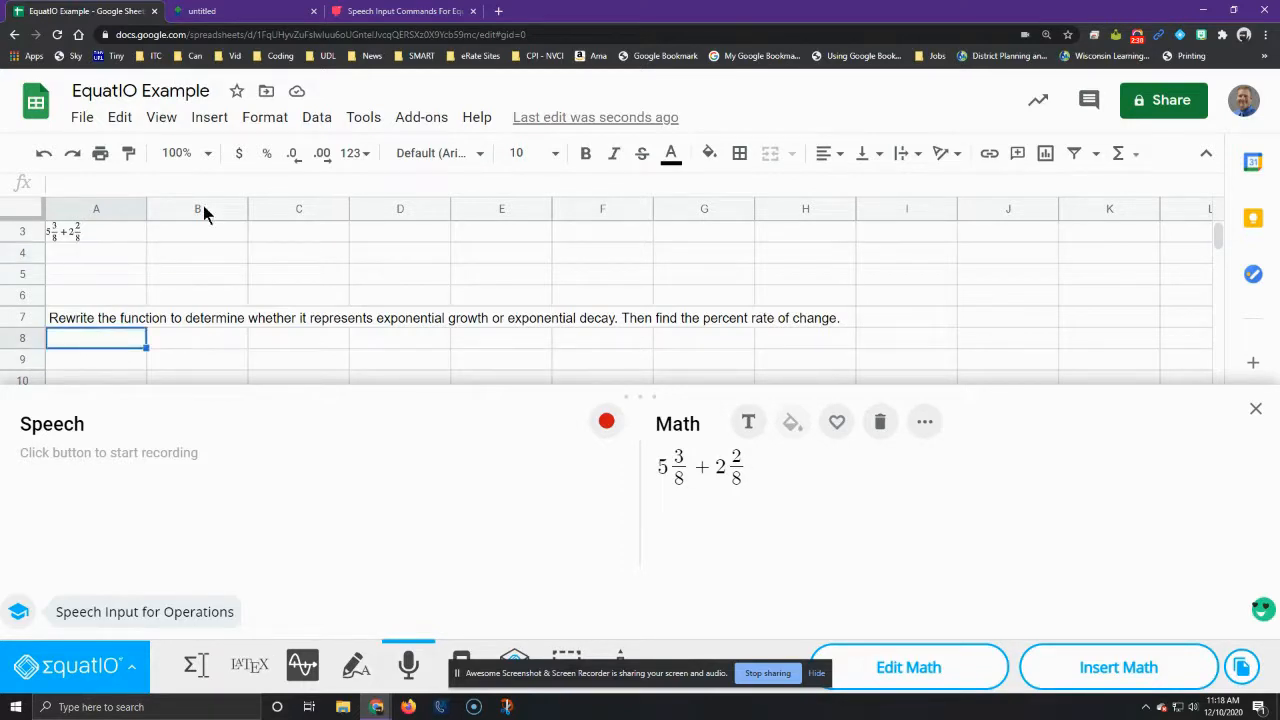
{"action": "left_click", "coordinate": [262, 12]}
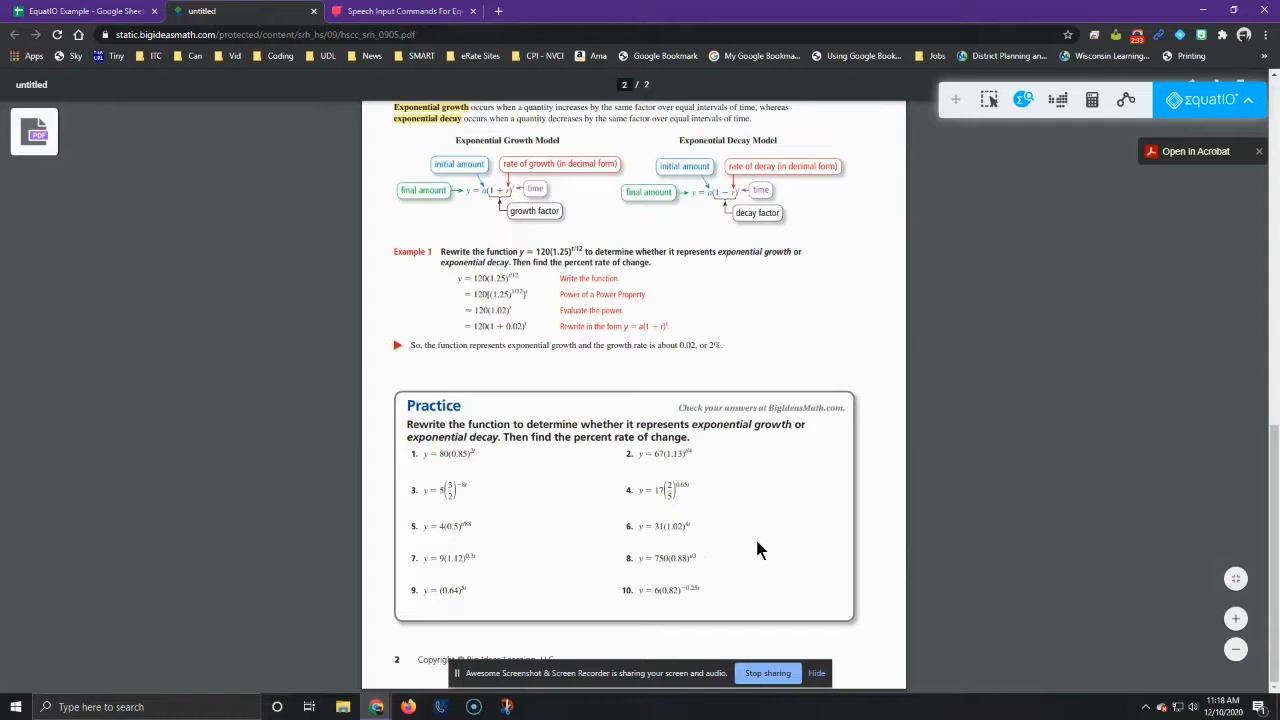
{"action": "left_click", "coordinate": [313, 11]}
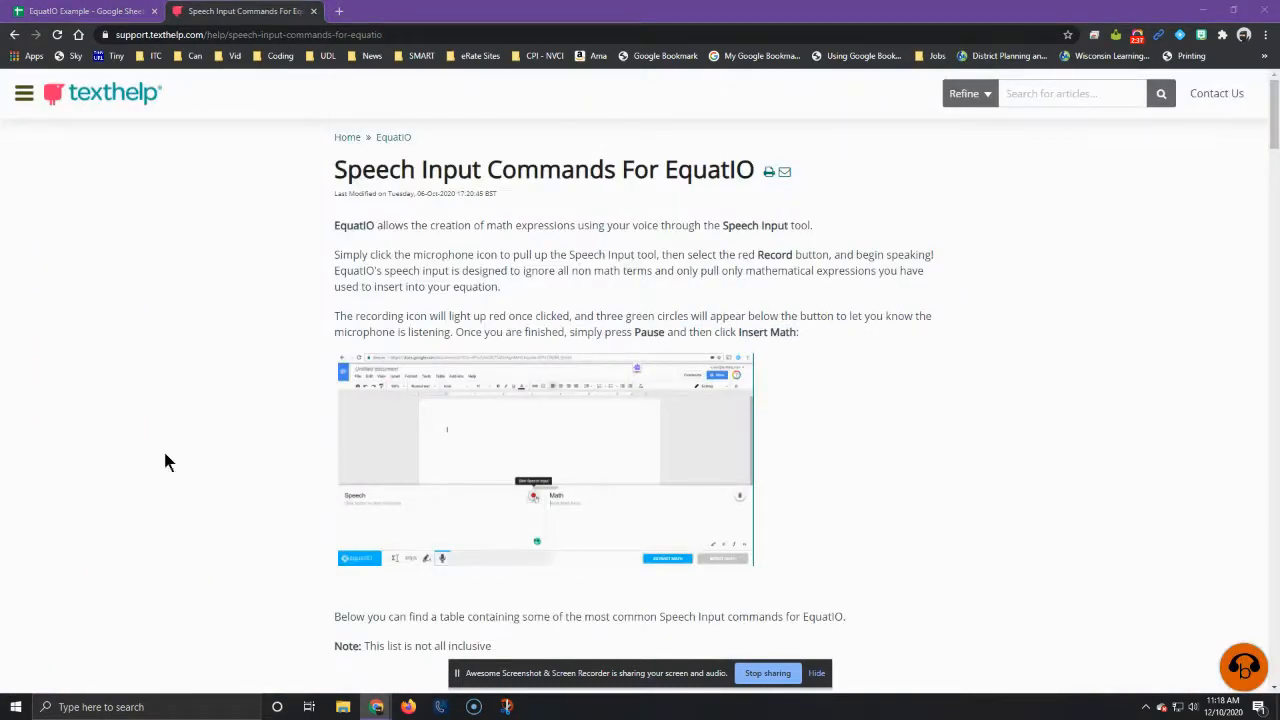
{"action": "left_click", "coordinate": [87, 11]}
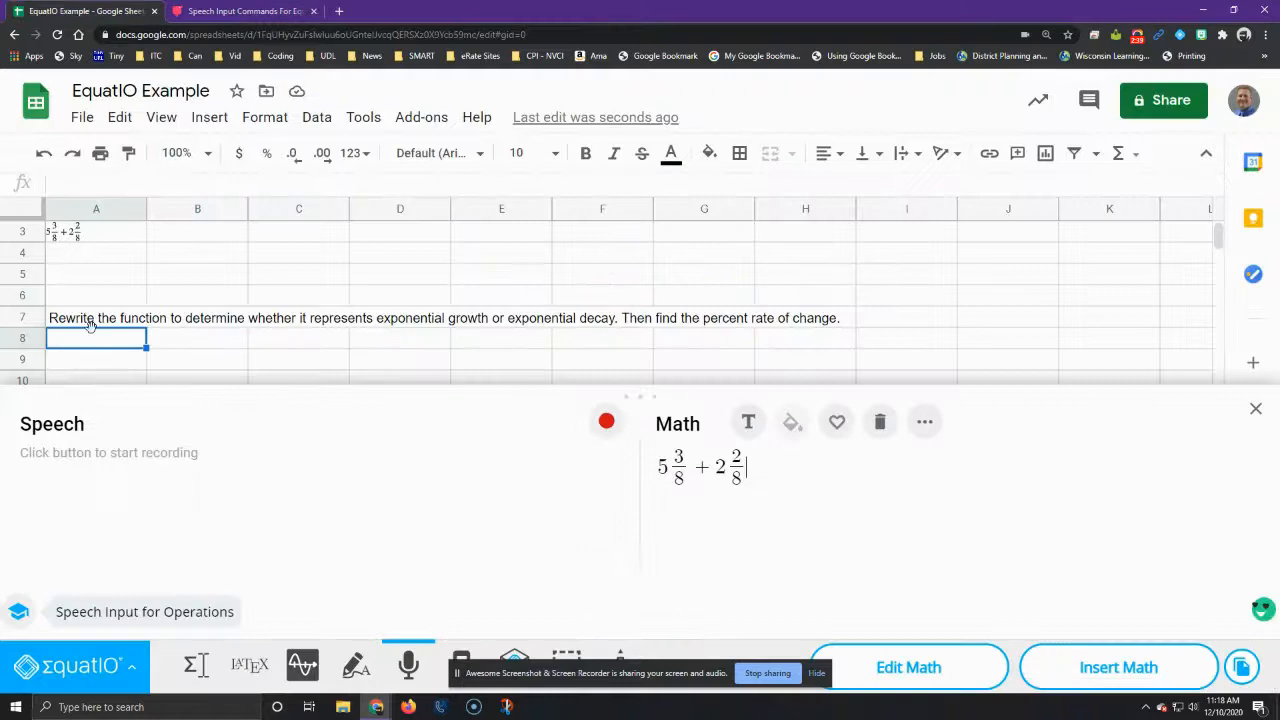
Step: Clear the previous expression, dictate y = 80(0.85), and delete the stray characters after the closing parenthesis
{"action": "left_click", "coordinate": [882, 423]}
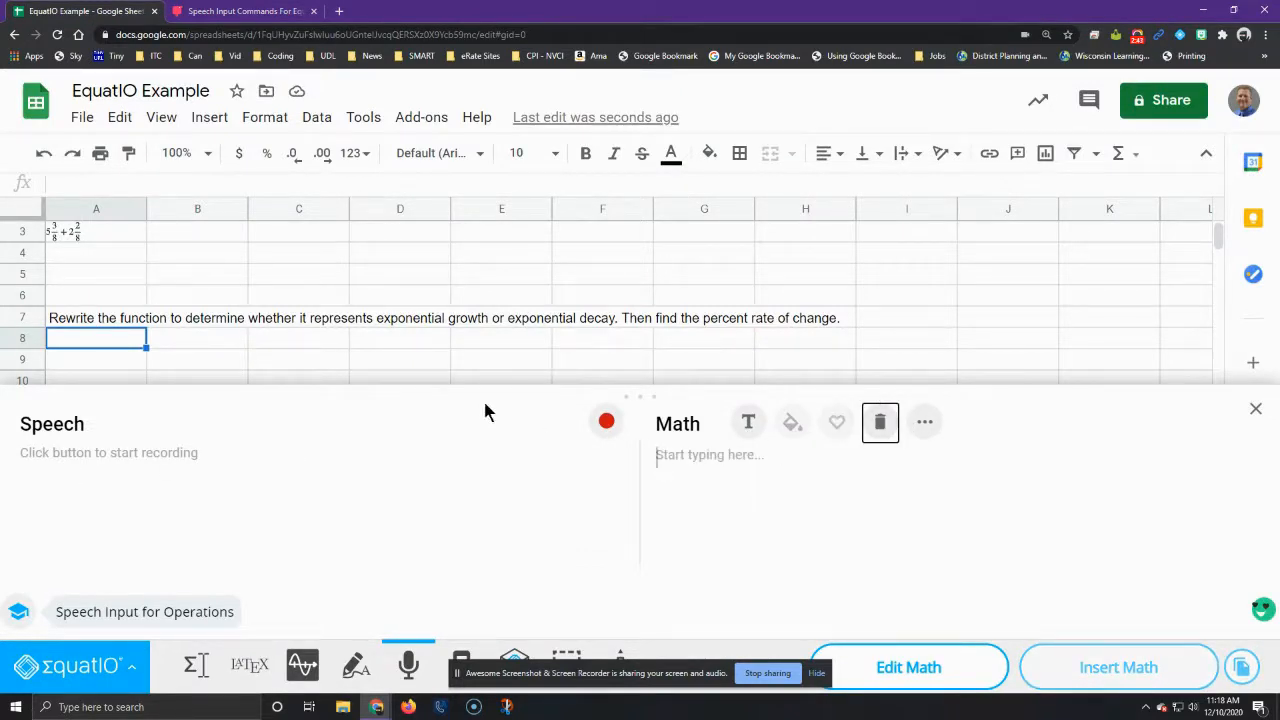
{"action": "left_click", "coordinate": [606, 421]}
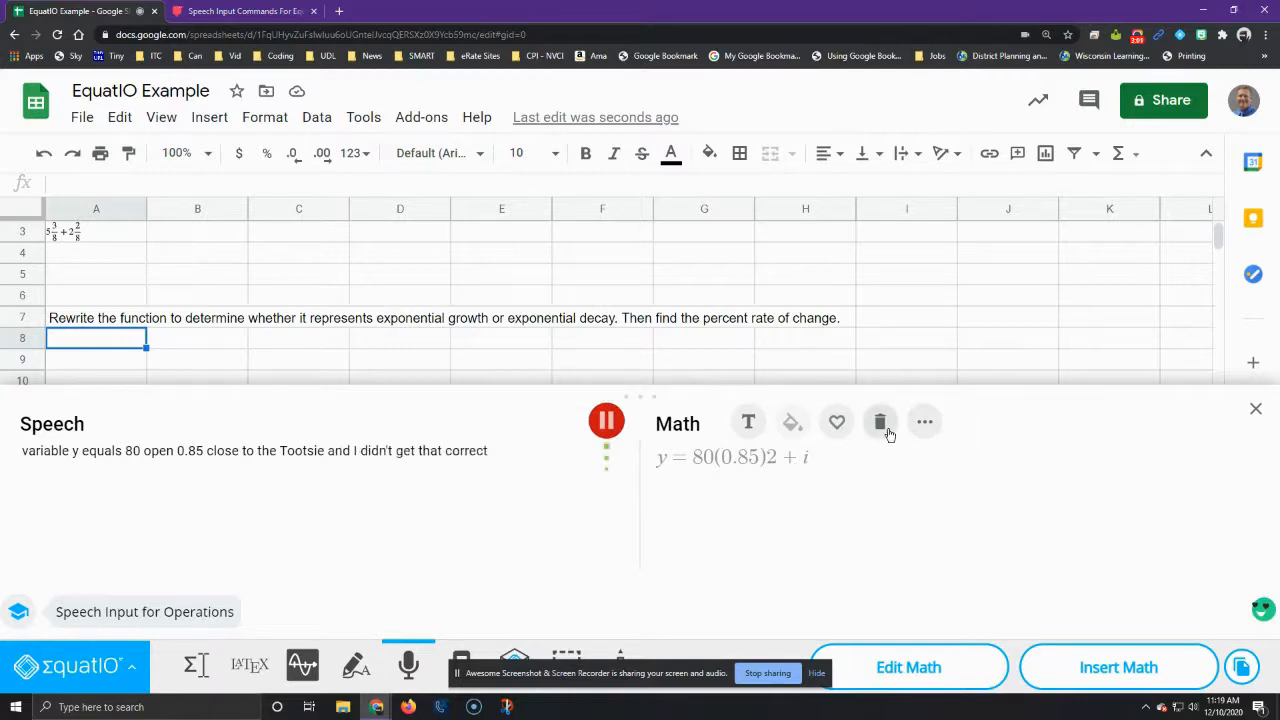
{"action": "left_click", "coordinate": [607, 421]}
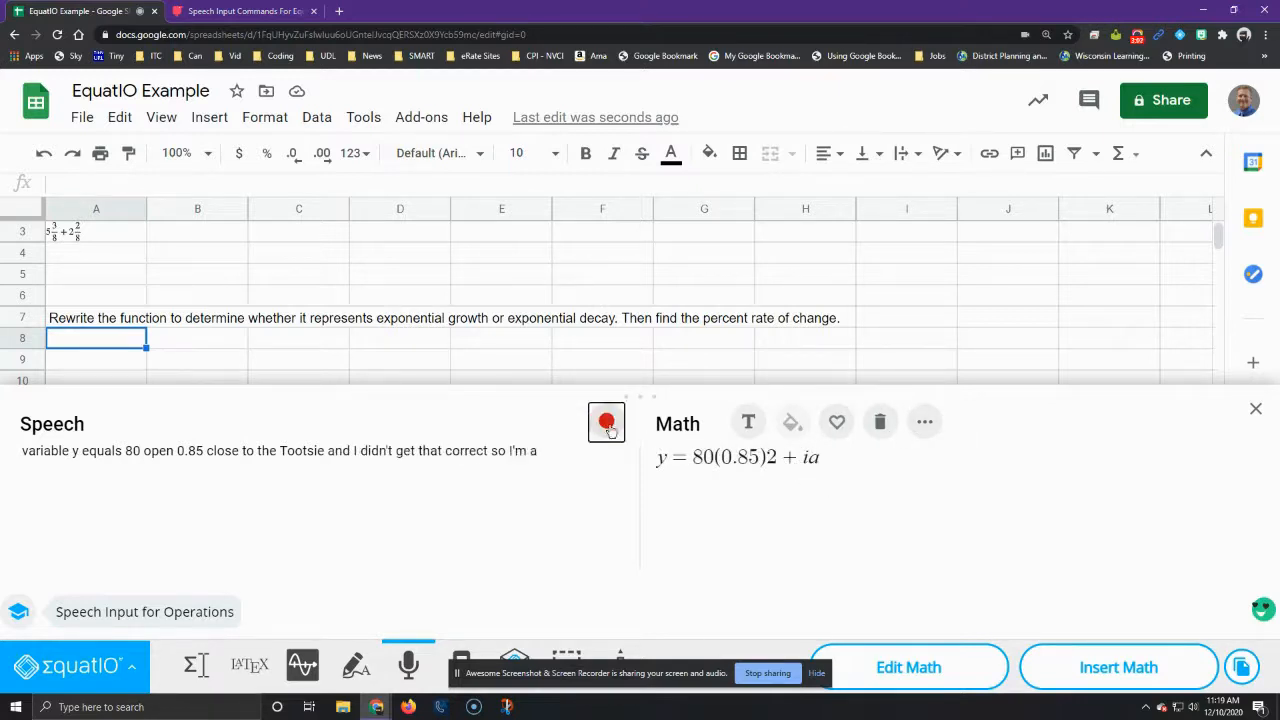
{"action": "left_click", "coordinate": [833, 457]}
{"action": "key", "text": "BackSpace"}
{"action": "key", "text": "BackSpace"}
{"action": "key", "text": "BackSpace"}
{"action": "key", "text": "BackSpace"}
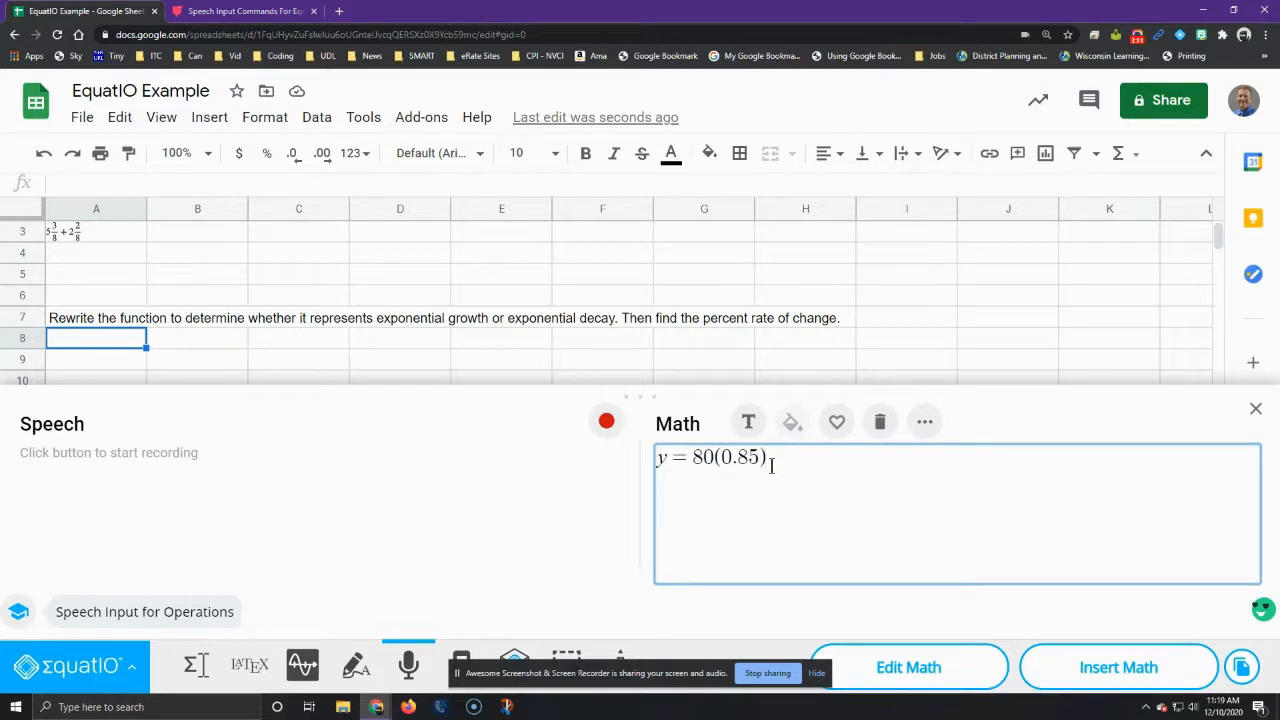
Step: Dictate the exponent 2t to complete y = 80(0.85)^(2t), and insert the equation into cell A8
{"action": "left_click", "coordinate": [605, 424]}
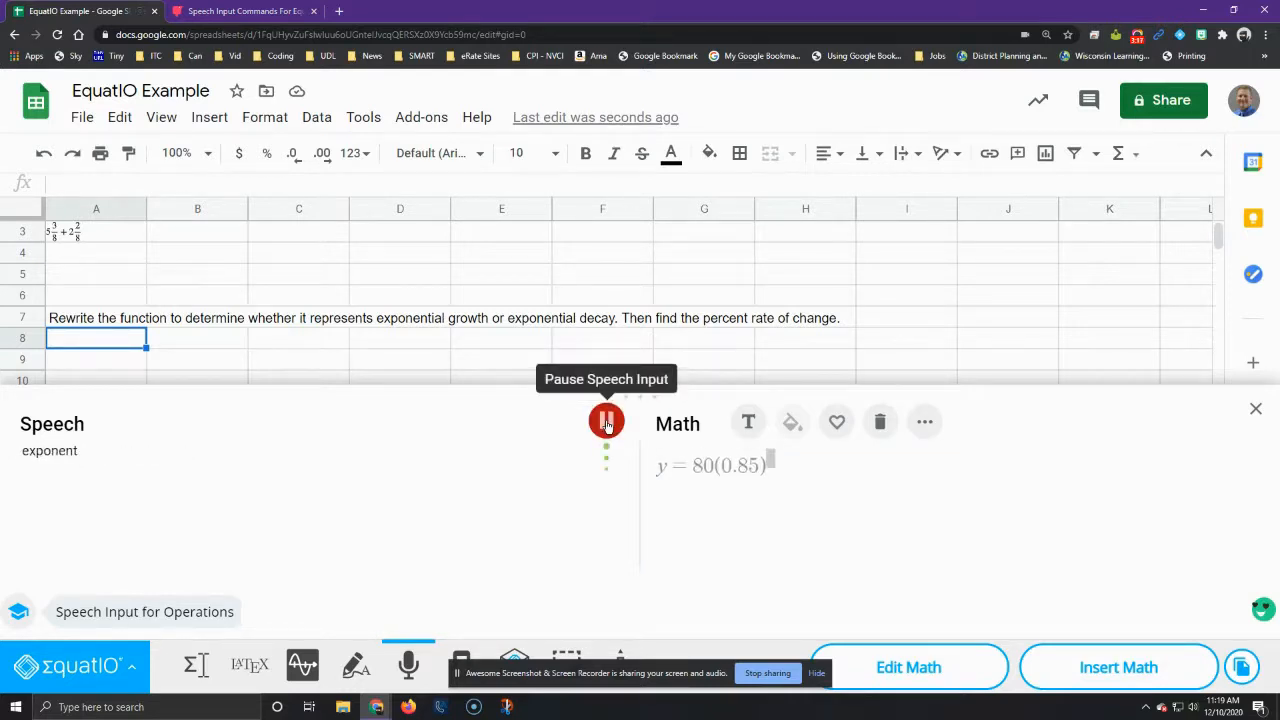
{"action": "left_click", "coordinate": [606, 421]}
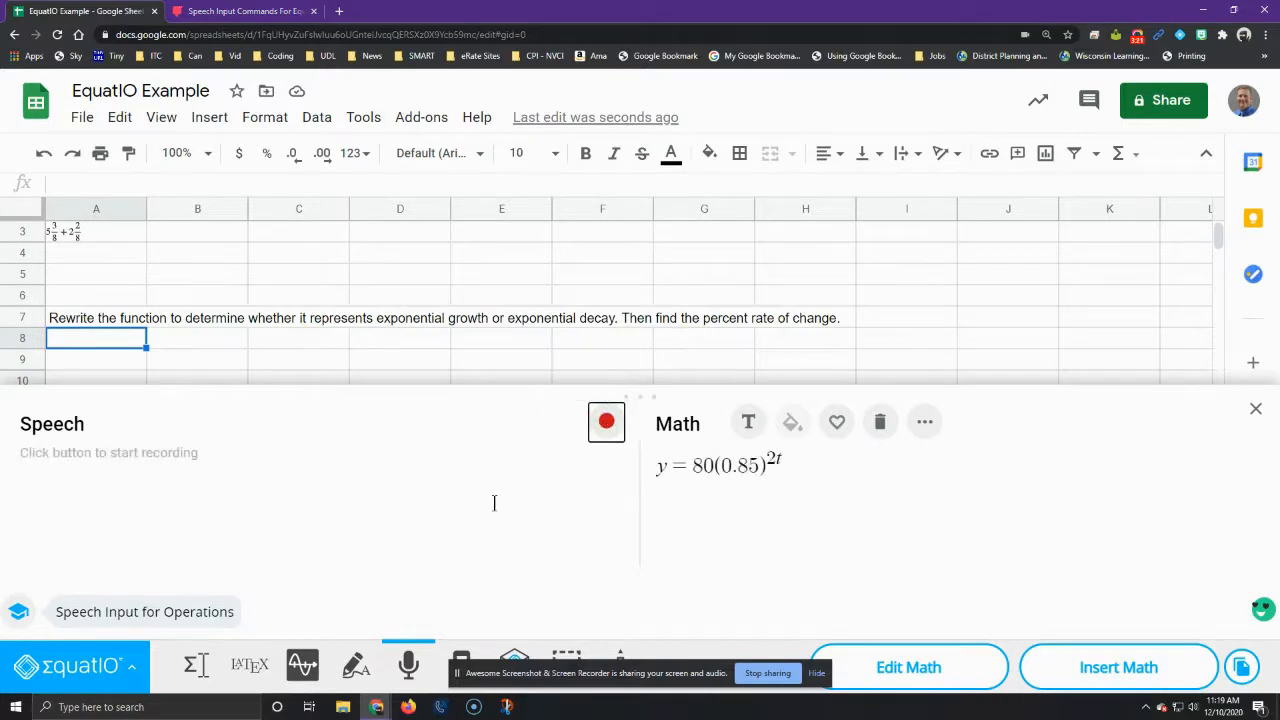
{"action": "left_click", "coordinate": [1095, 670]}
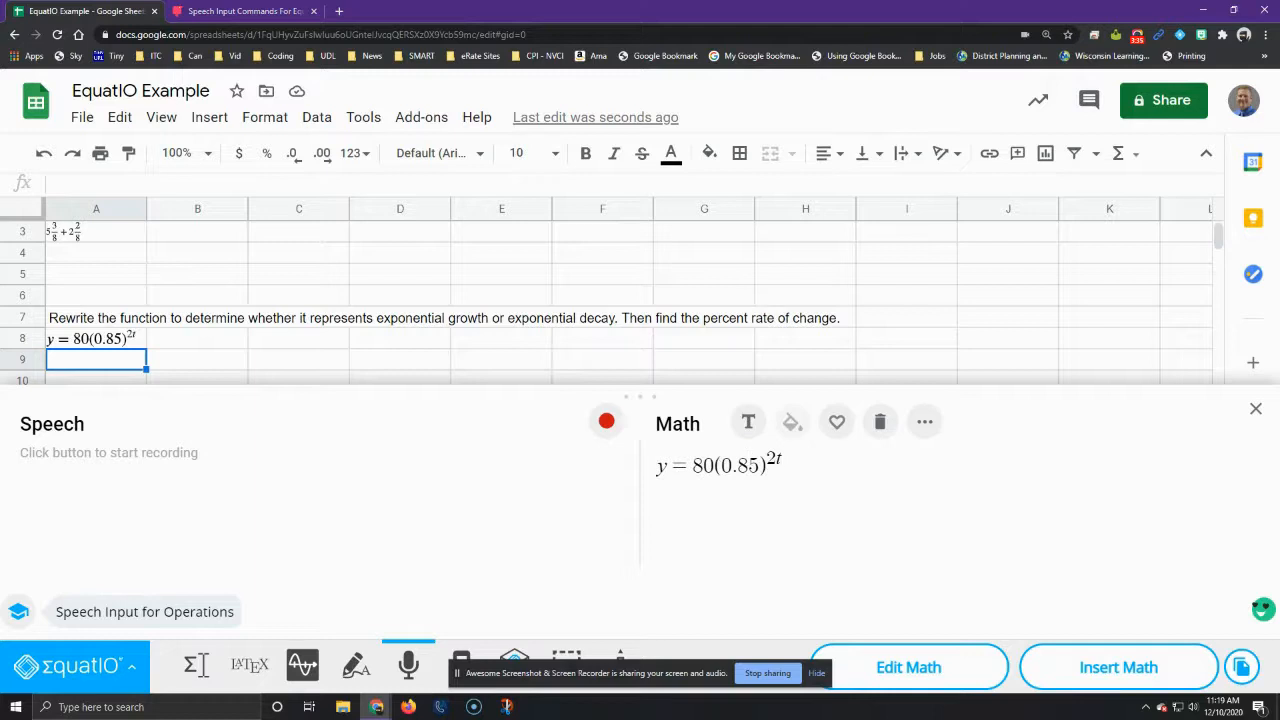
Step: Close Speech Input and review the inserted expressions in the sheet
{"action": "left_click", "coordinate": [1256, 408]}
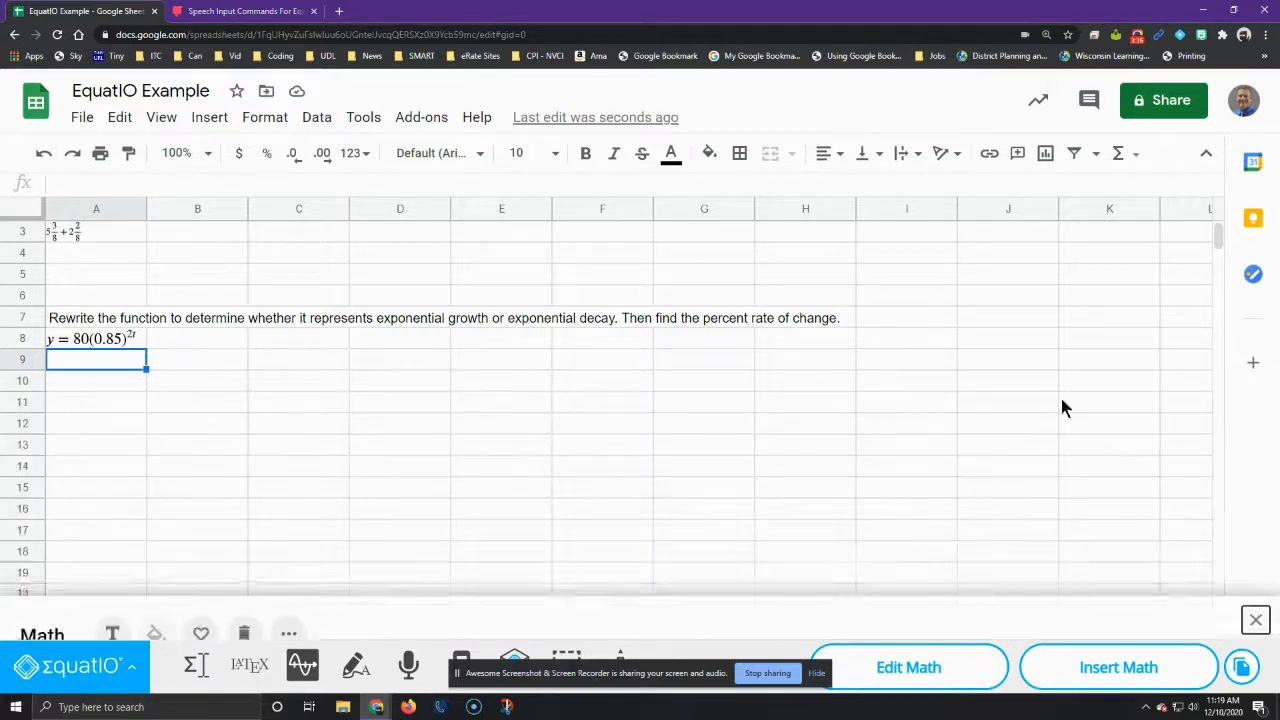
{"action": "left_click", "coordinate": [792, 440]}
{"action": "scroll", "coordinate": [157, 486], "scroll_direction": "up", "scroll_amount": 1}
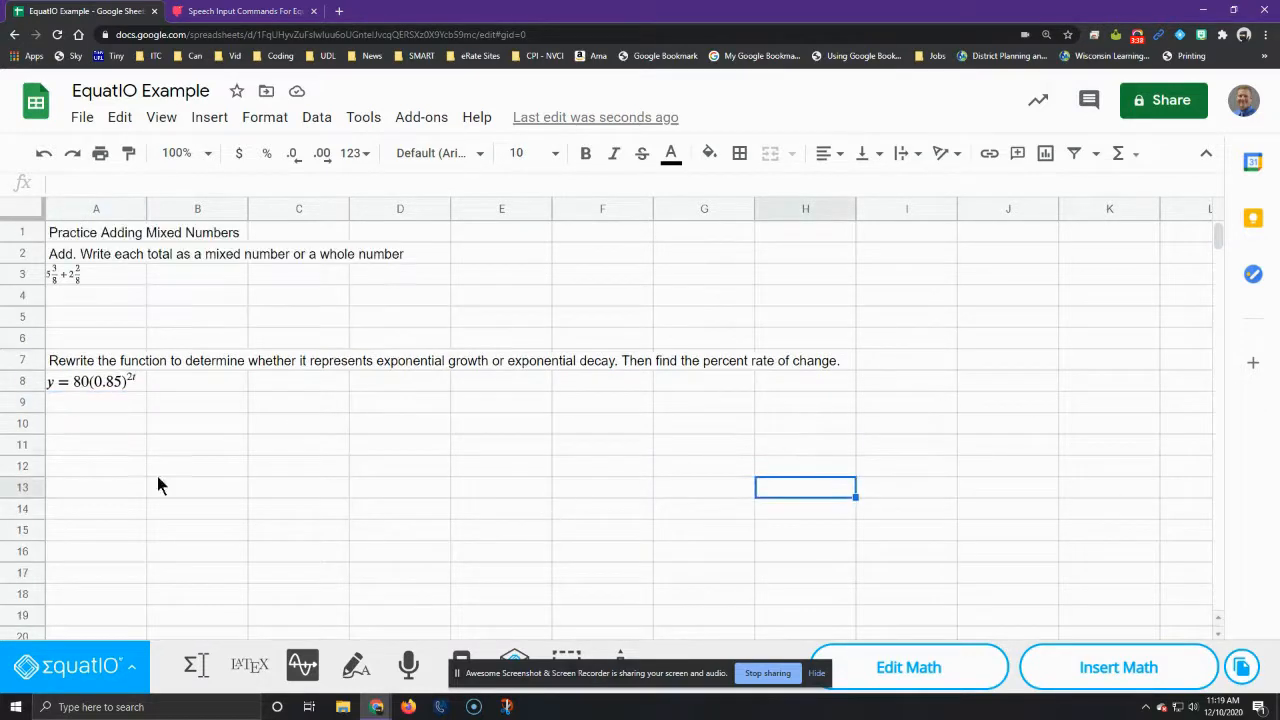
Step: Open the mixed-number expression in cell A3 for editing in Speech Input, with the cursor at its end
{"action": "left_click", "coordinate": [64, 280]}
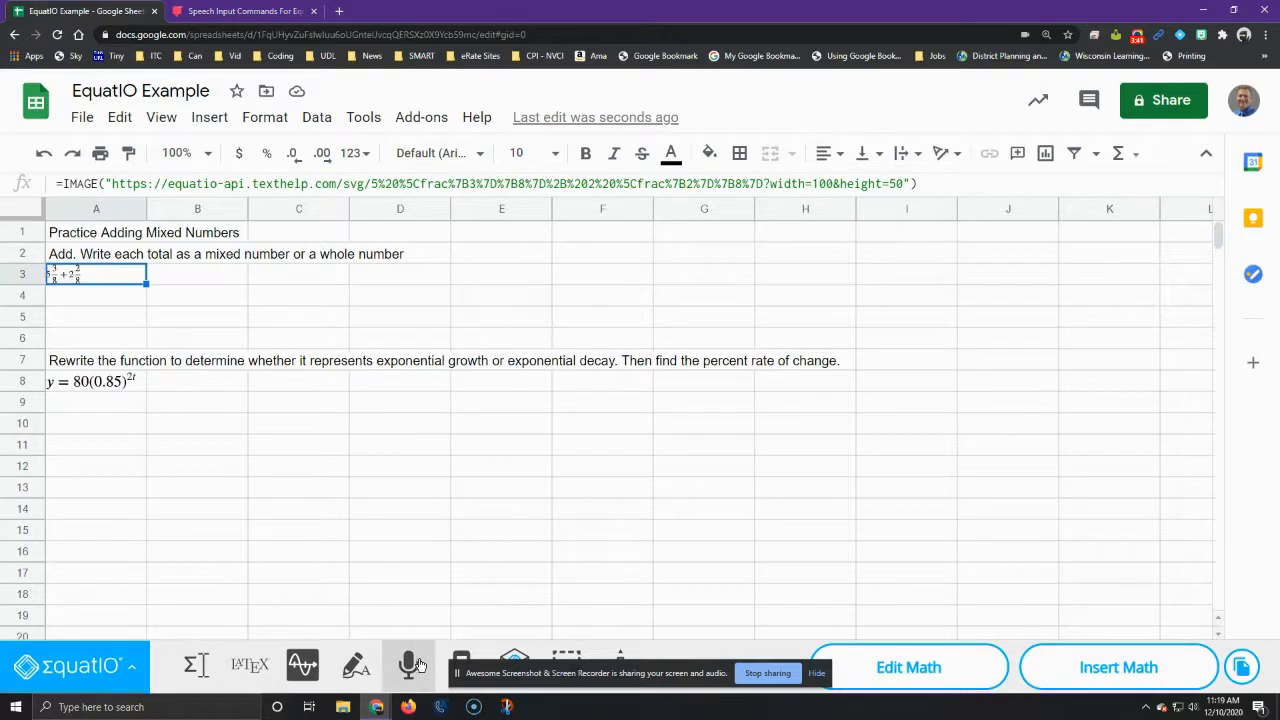
{"action": "left_click", "coordinate": [910, 678]}
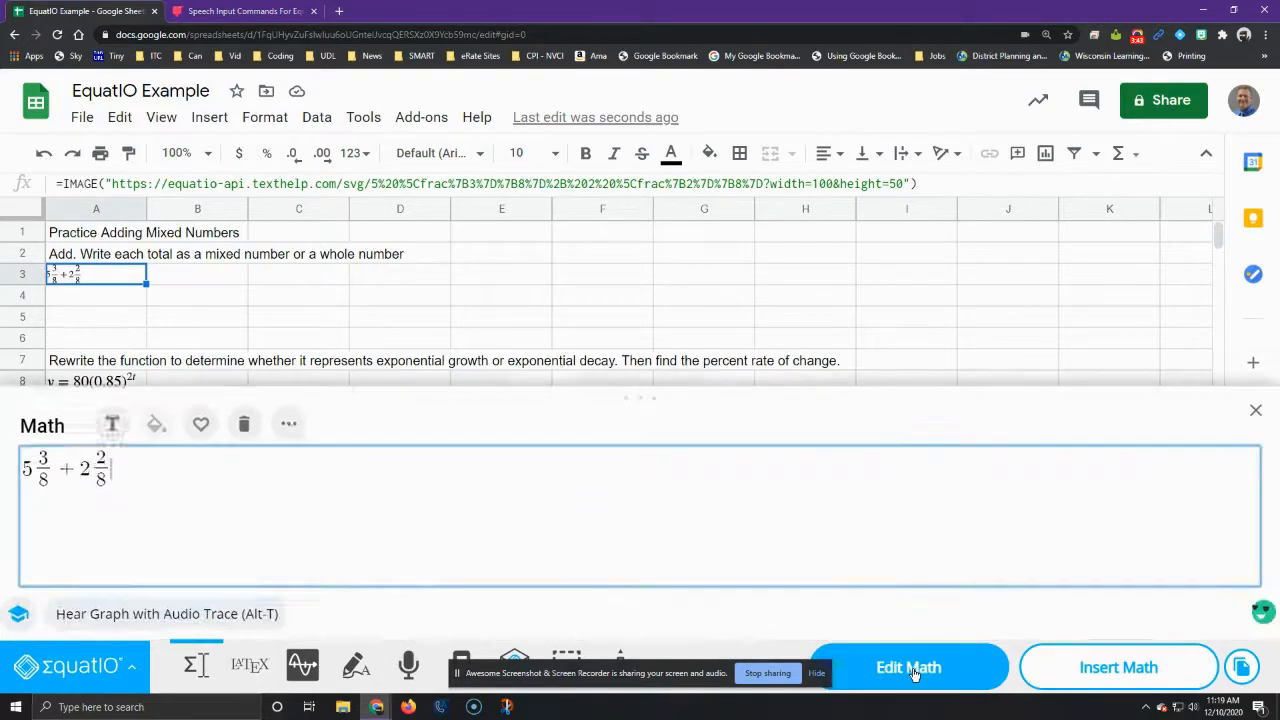
{"action": "left_click", "coordinate": [408, 665]}
{"action": "left_click", "coordinate": [773, 455]}
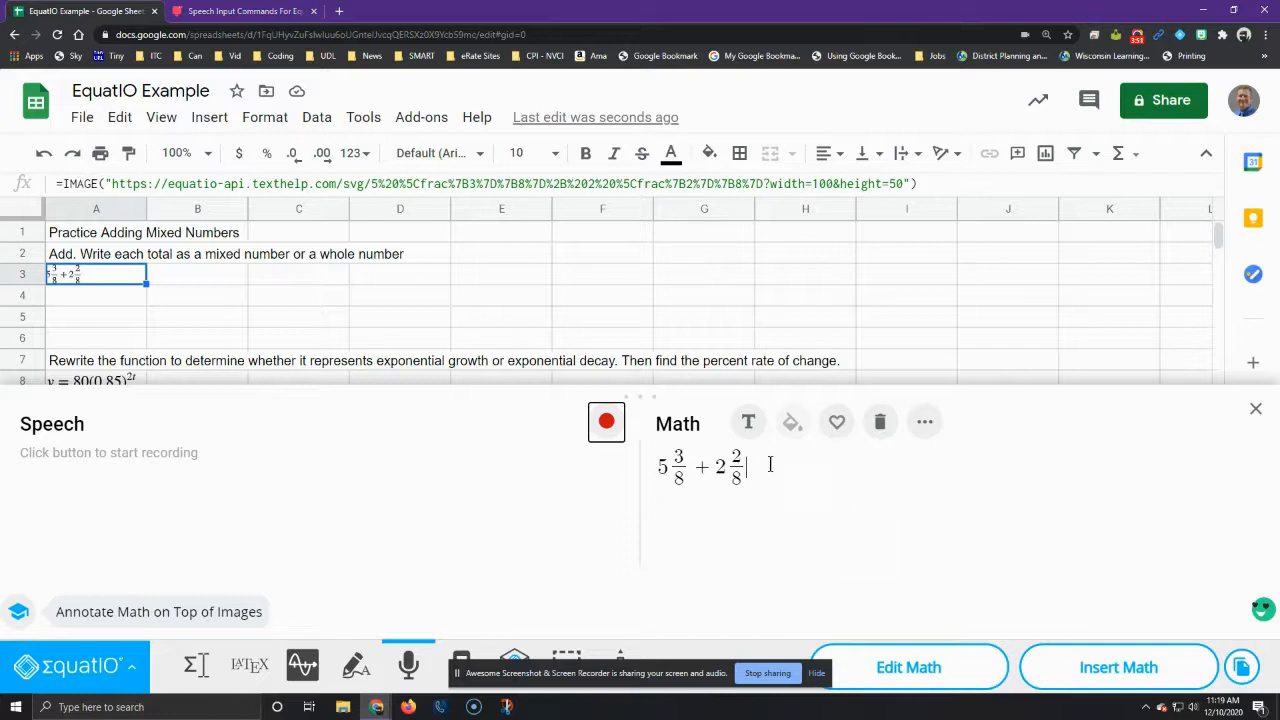
Step: Try to dictate an additional term at the end of the expression, and delete the stray 318
{"action": "left_click", "coordinate": [608, 423]}
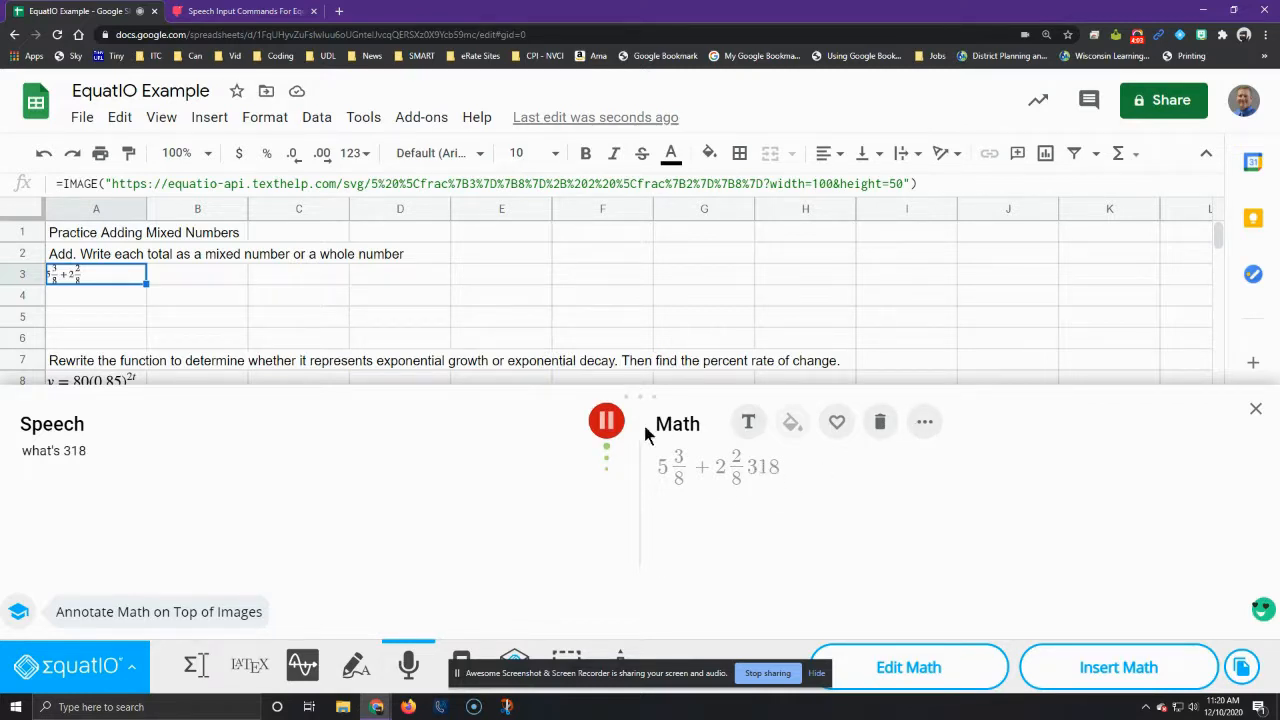
{"action": "left_click", "coordinate": [607, 423]}
{"action": "left_click", "coordinate": [794, 465]}
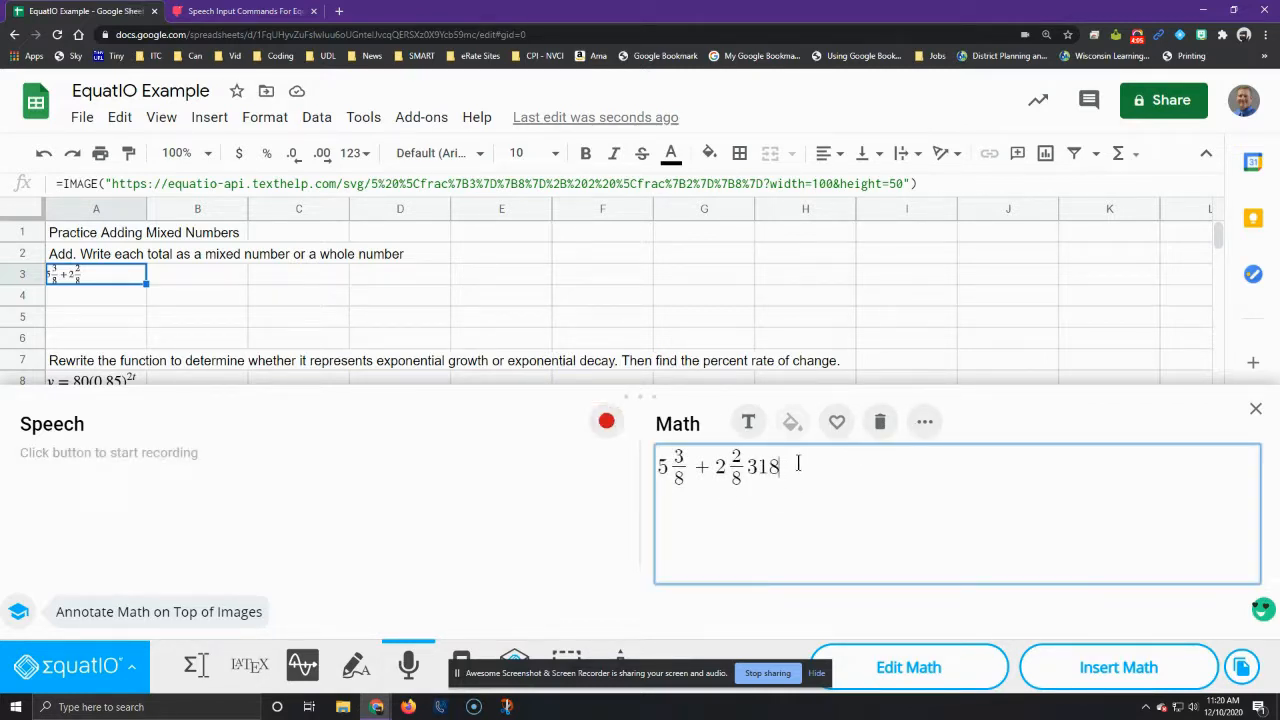
{"action": "key", "text": "BackSpace"}
{"action": "key", "text": "BackSpace"}
{"action": "key", "text": "BackSpace"}
Step: Dictate "plus 1 4/8" at the end of the expression and insert the extended equation into cell A3
{"action": "left_click", "coordinate": [605, 428]}
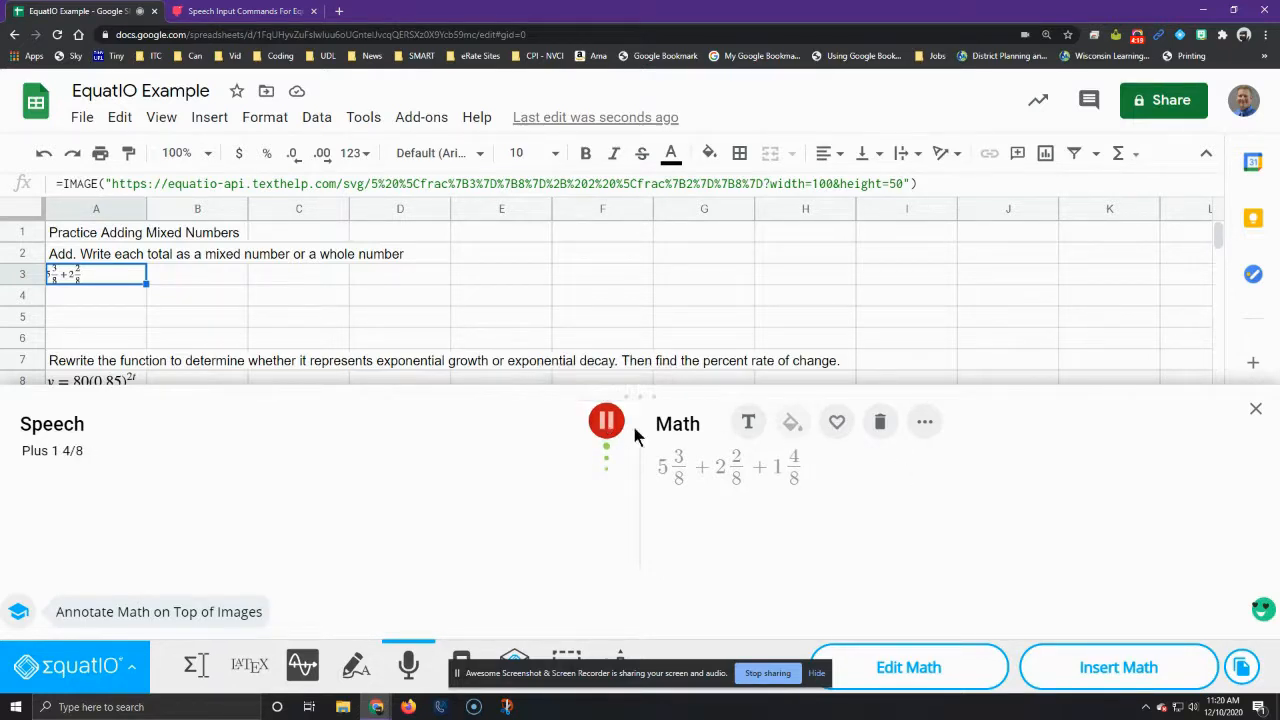
{"action": "left_click", "coordinate": [612, 421]}
{"action": "left_click", "coordinate": [1106, 662]}
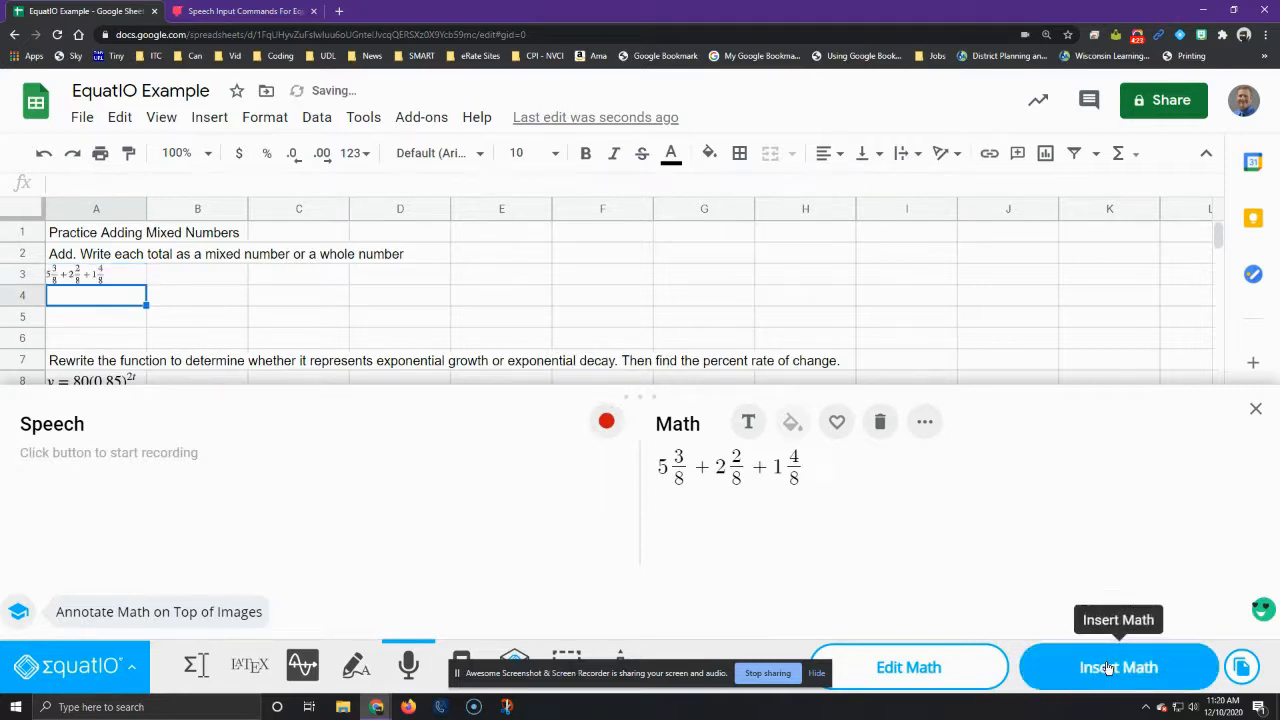